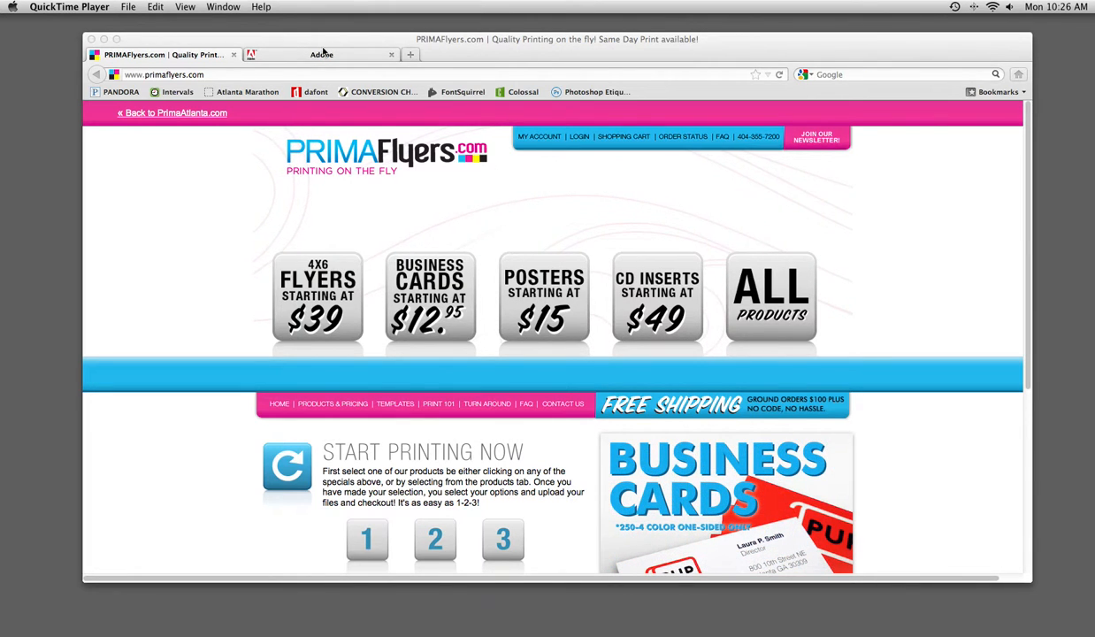
pyautogui.click(320, 54)
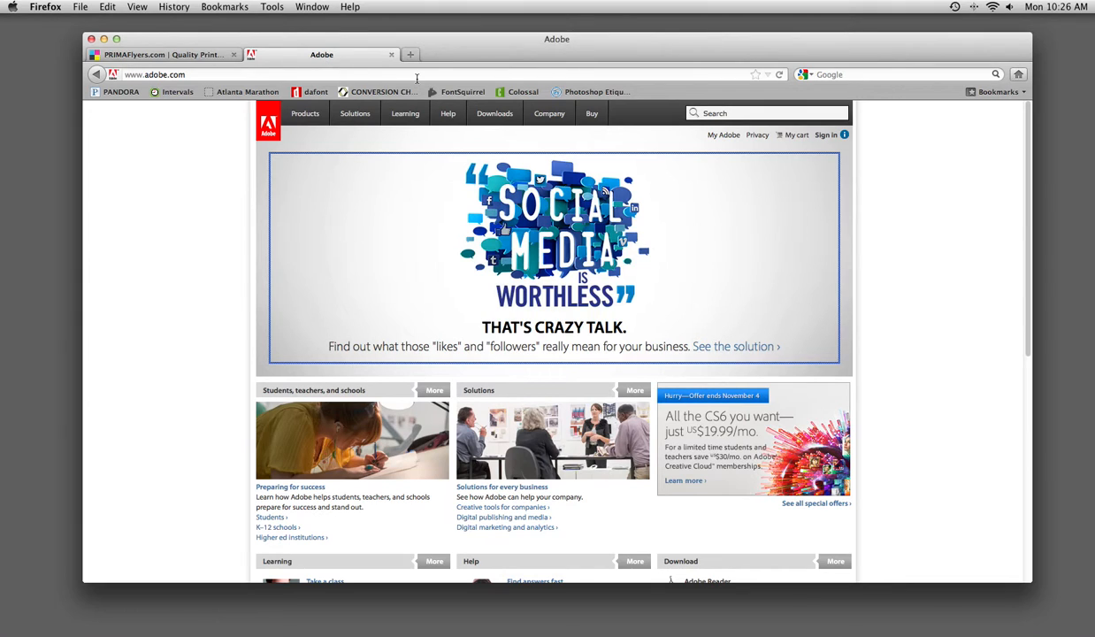
pyautogui.moveTo(483, 115)
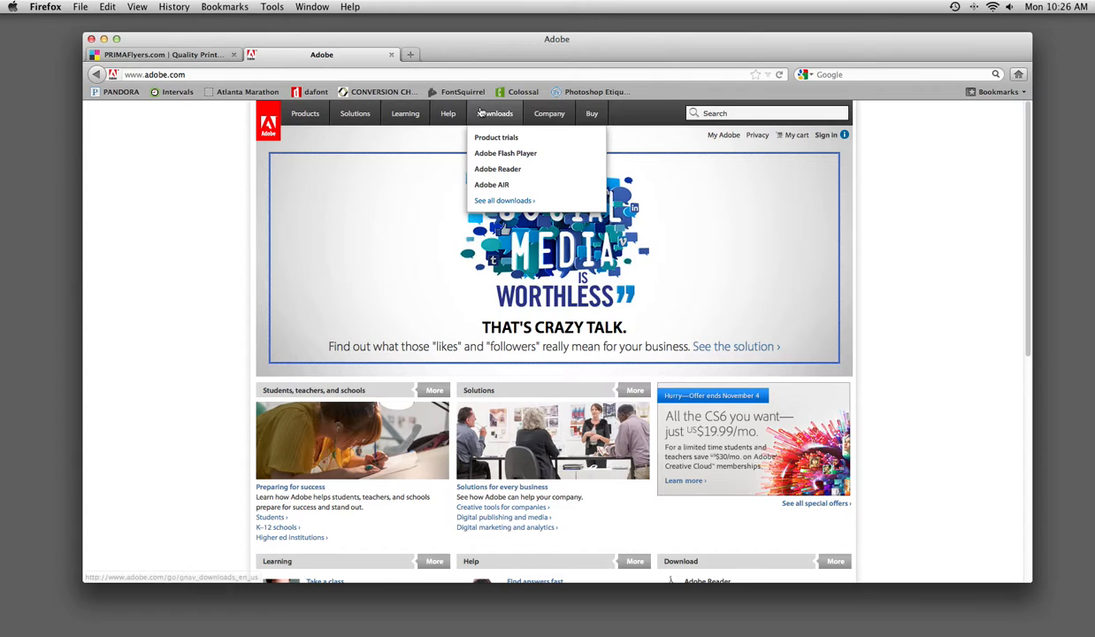
pyautogui.click(539, 140)
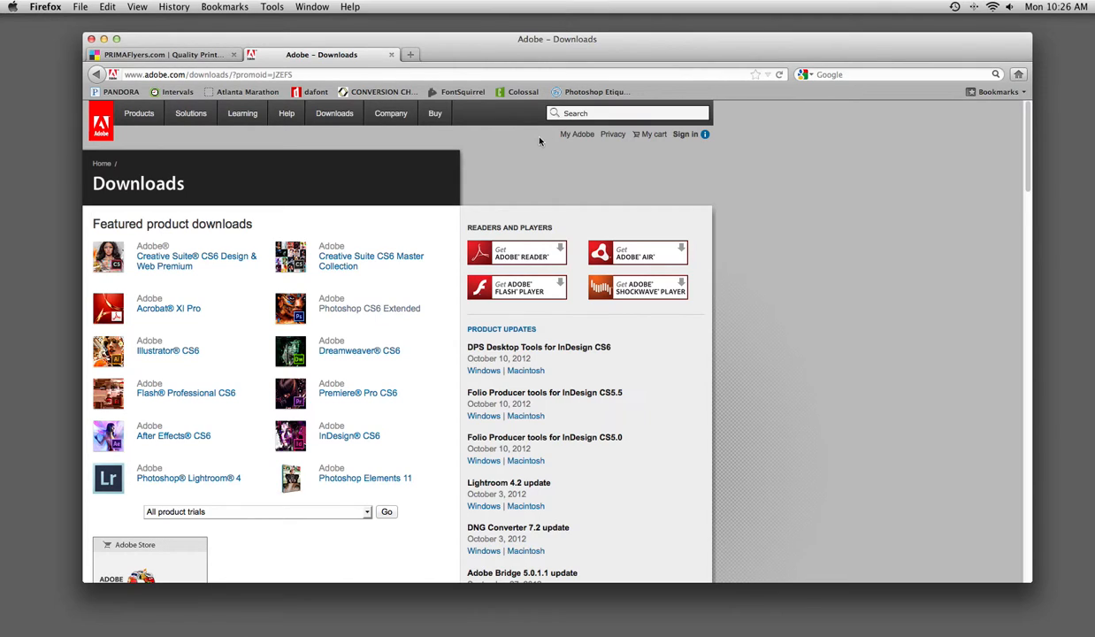
pyautogui.moveTo(409, 272)
pyautogui.moveTo(400, 299)
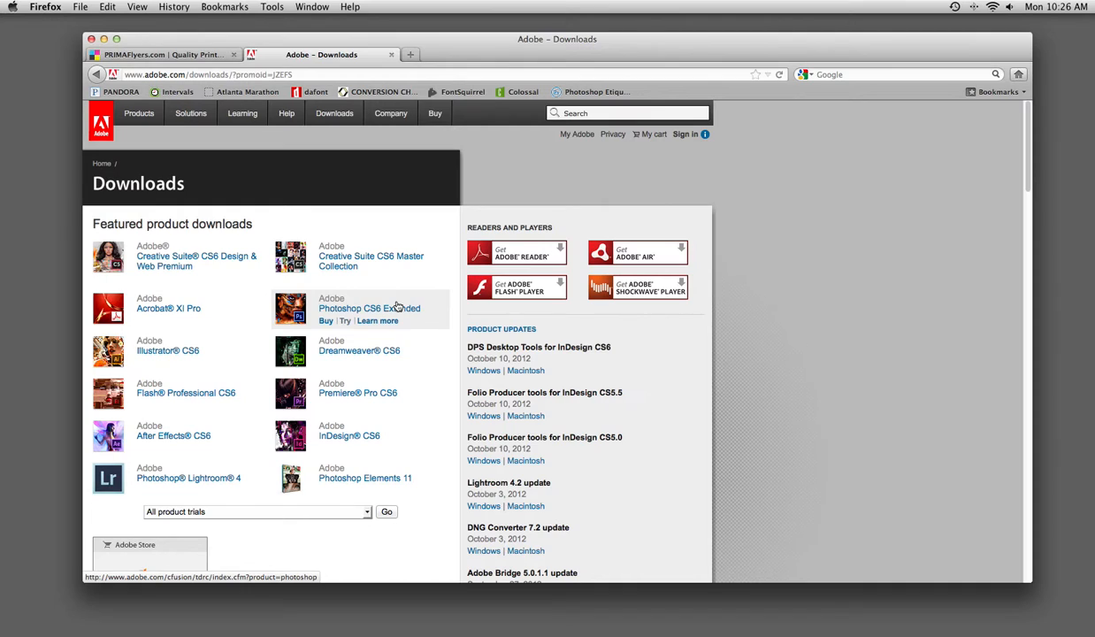
pyautogui.click(345, 323)
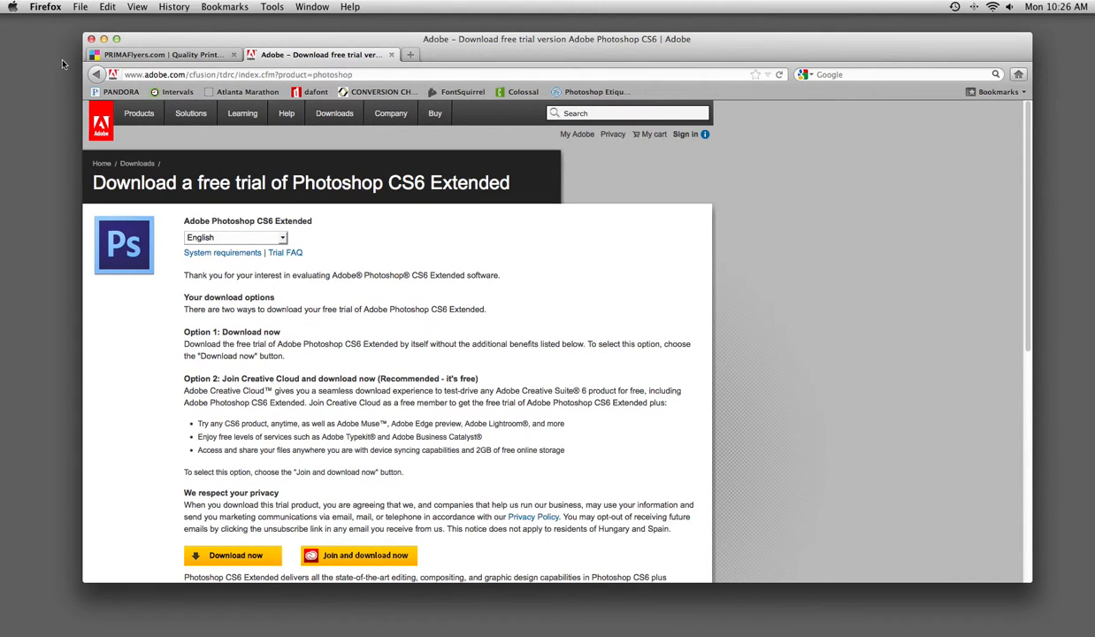
pyautogui.click(95, 74)
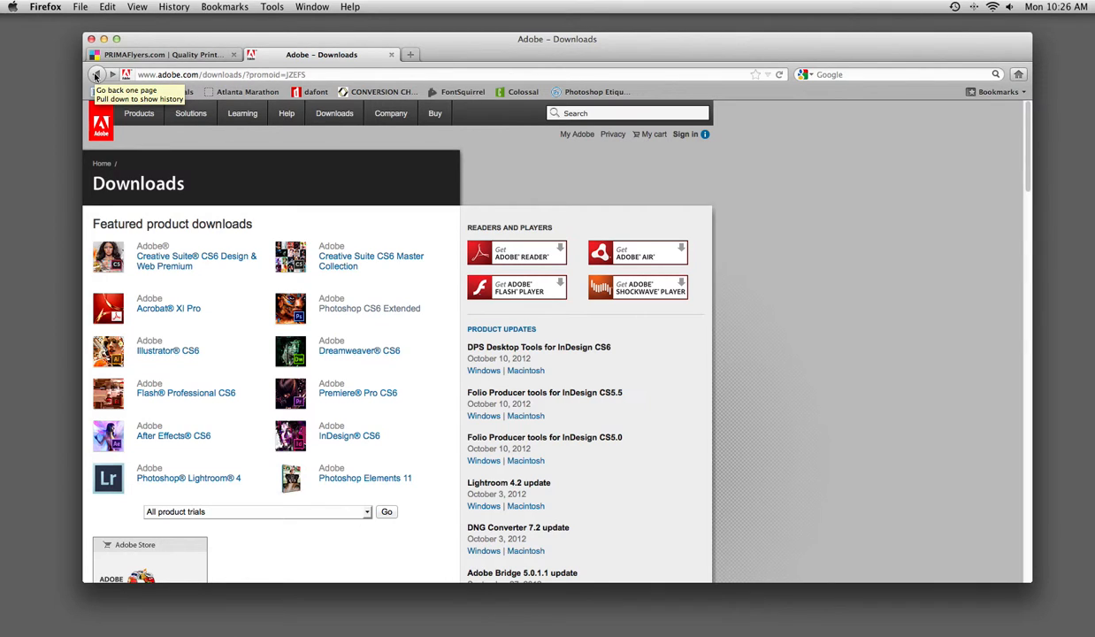
pyautogui.click(96, 74)
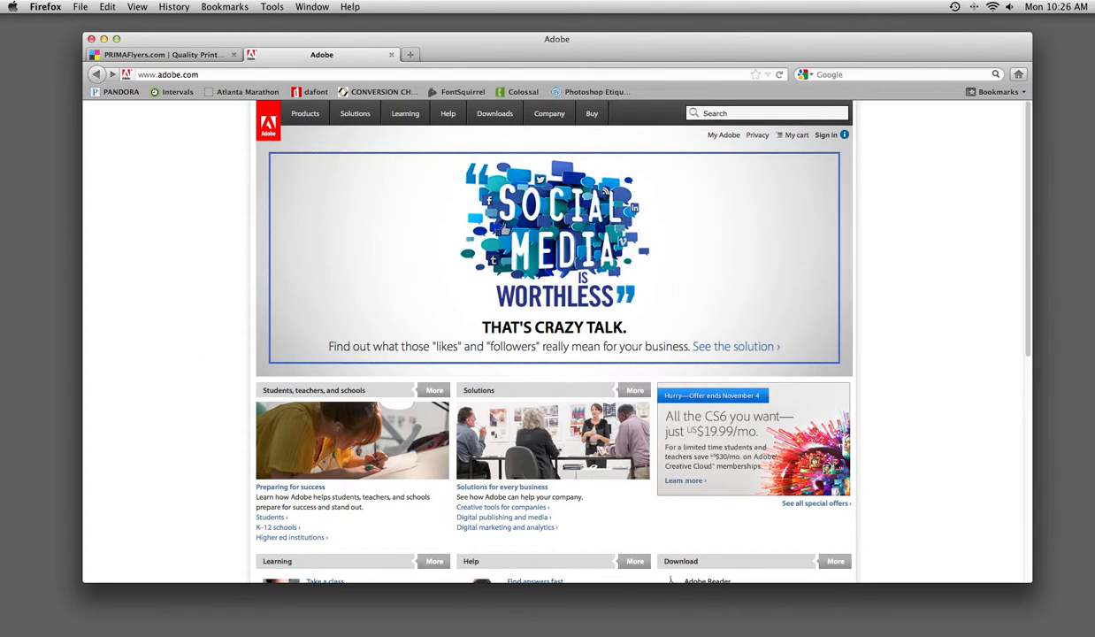
pyautogui.click(95, 77)
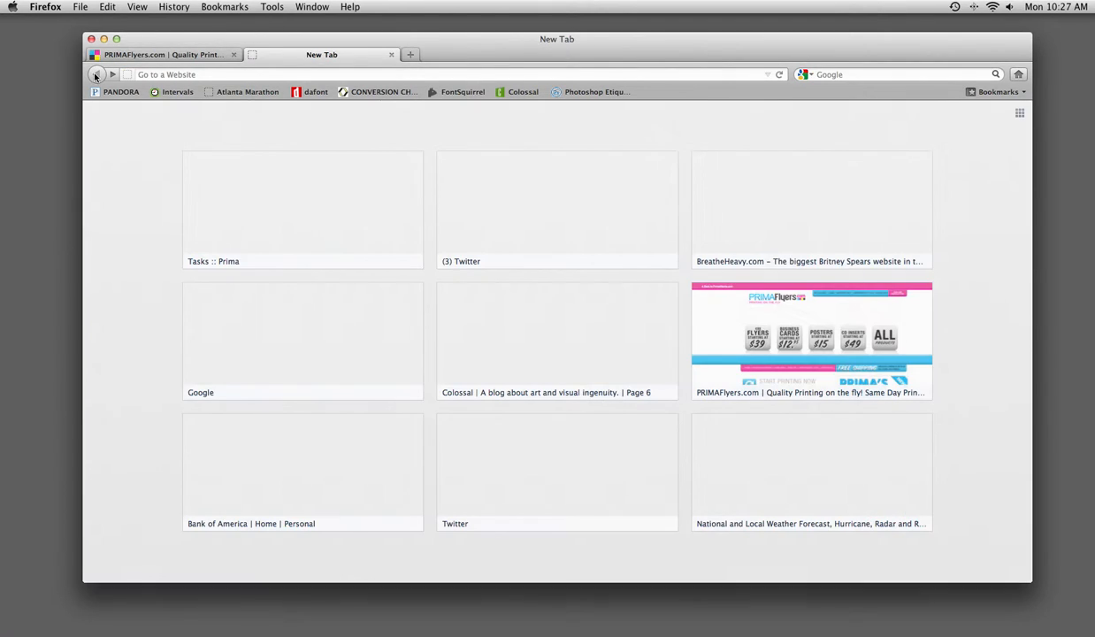
# Load the Adobe home page in the blank browser tab and bring it back up after viewing the PRIMAFlyers page.
pyautogui.click(180, 74)
pyautogui.write('adobe')
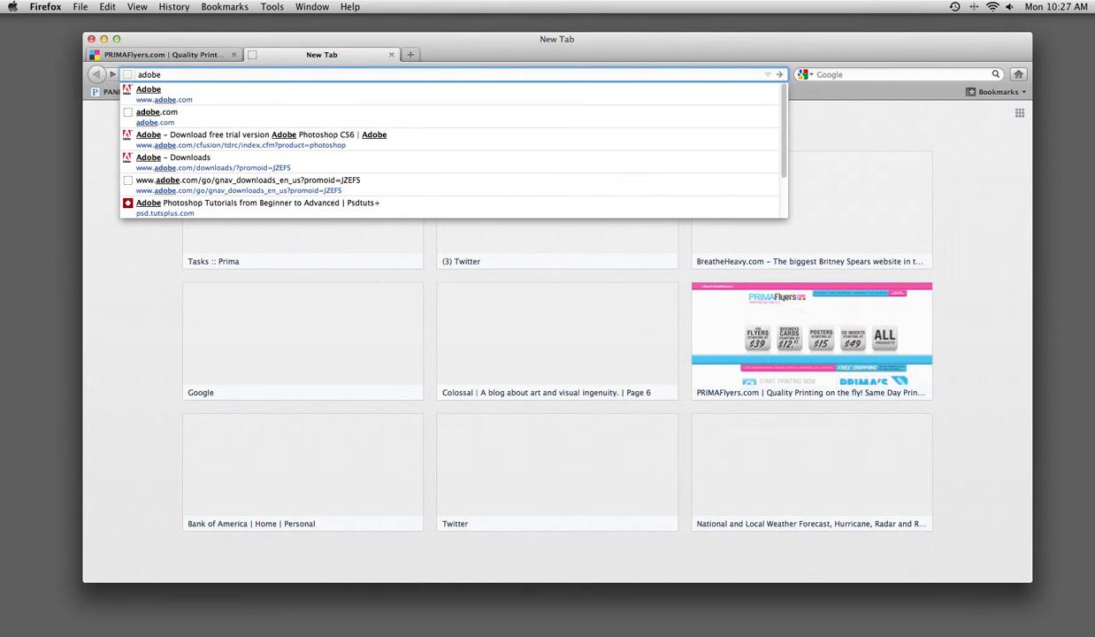
pyautogui.press('Return')
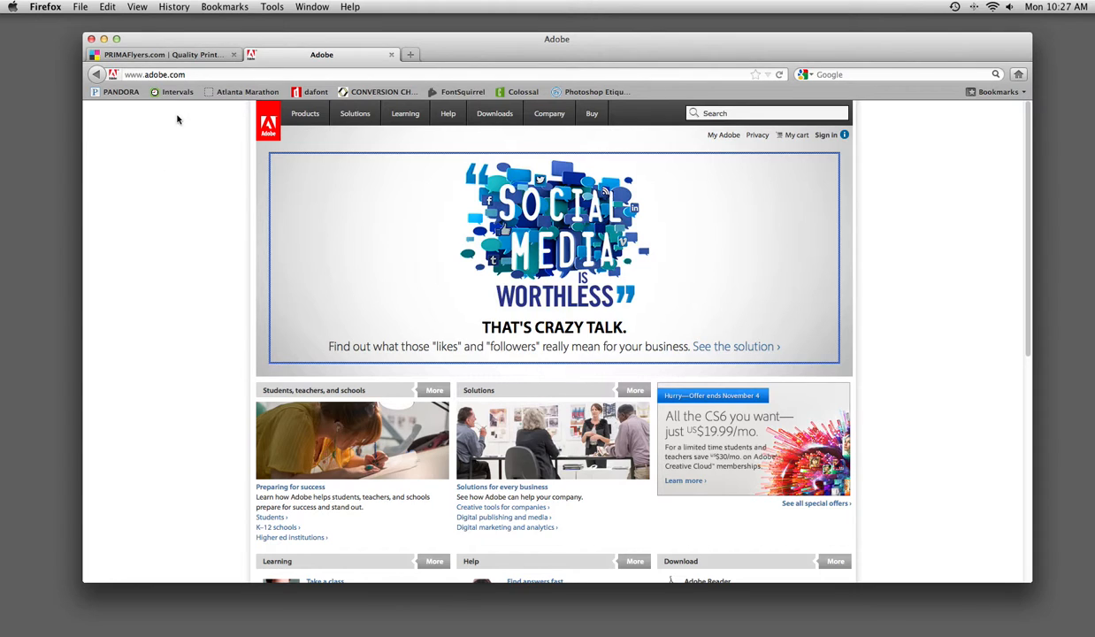
pyautogui.click(173, 56)
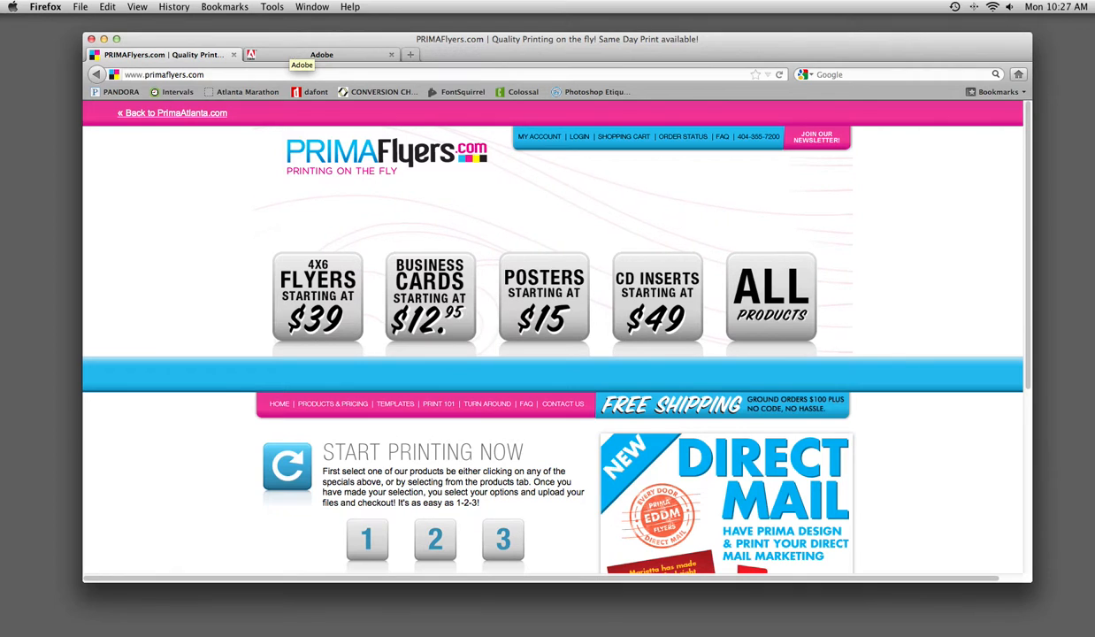
pyautogui.click(291, 54)
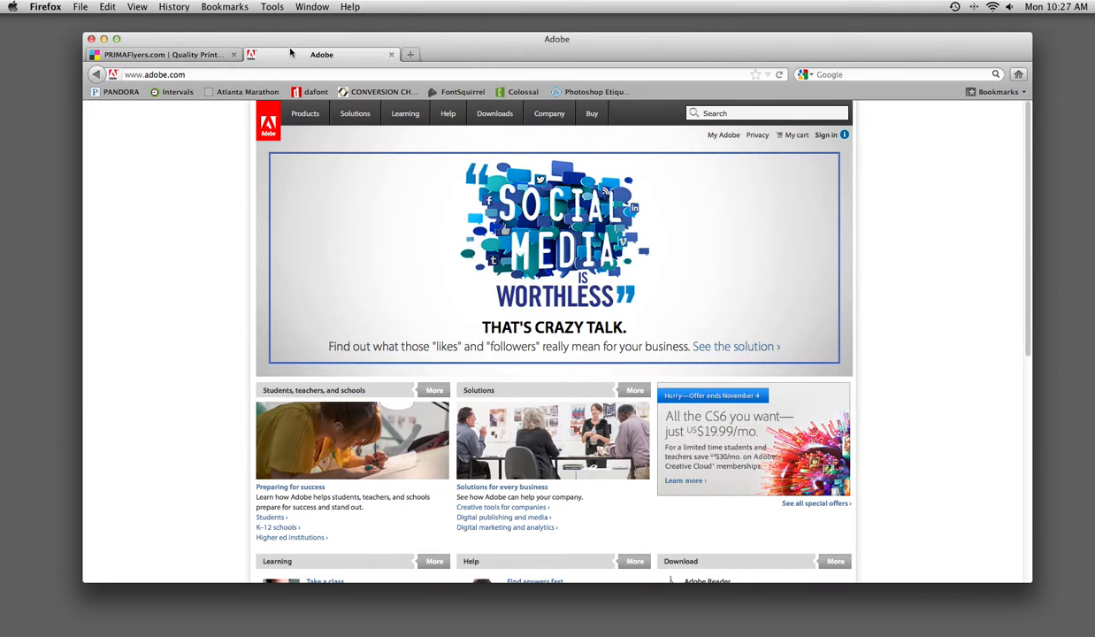
# From Adobe's product trials, open the Photoshop CS6 Extended free trial page and find its download options.
pyautogui.moveTo(505, 122)
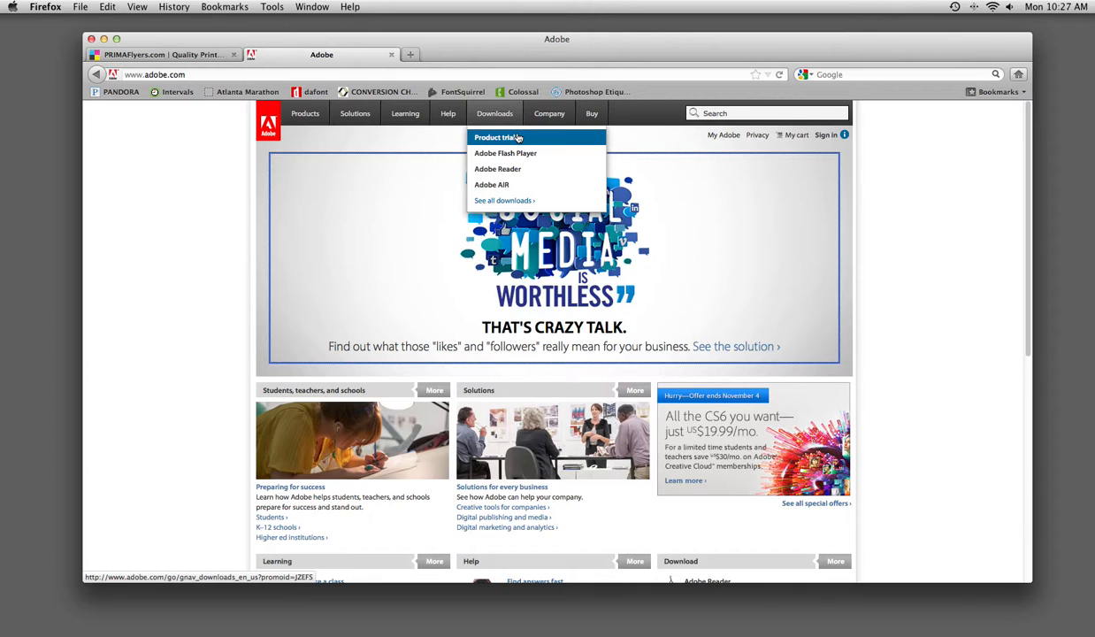
pyautogui.click(520, 138)
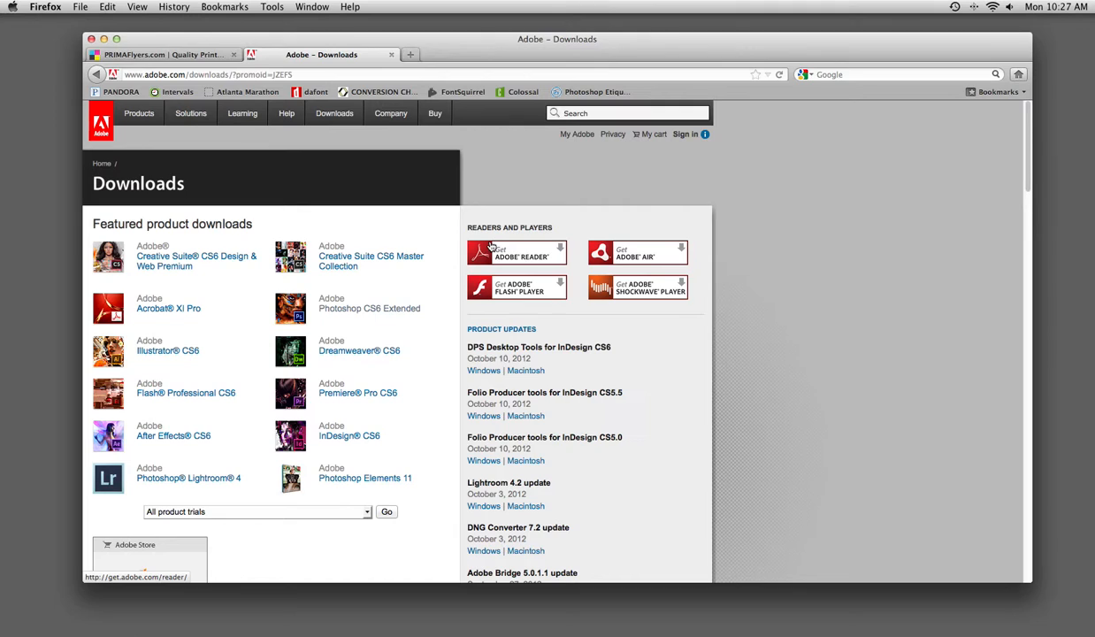
pyautogui.moveTo(345, 322)
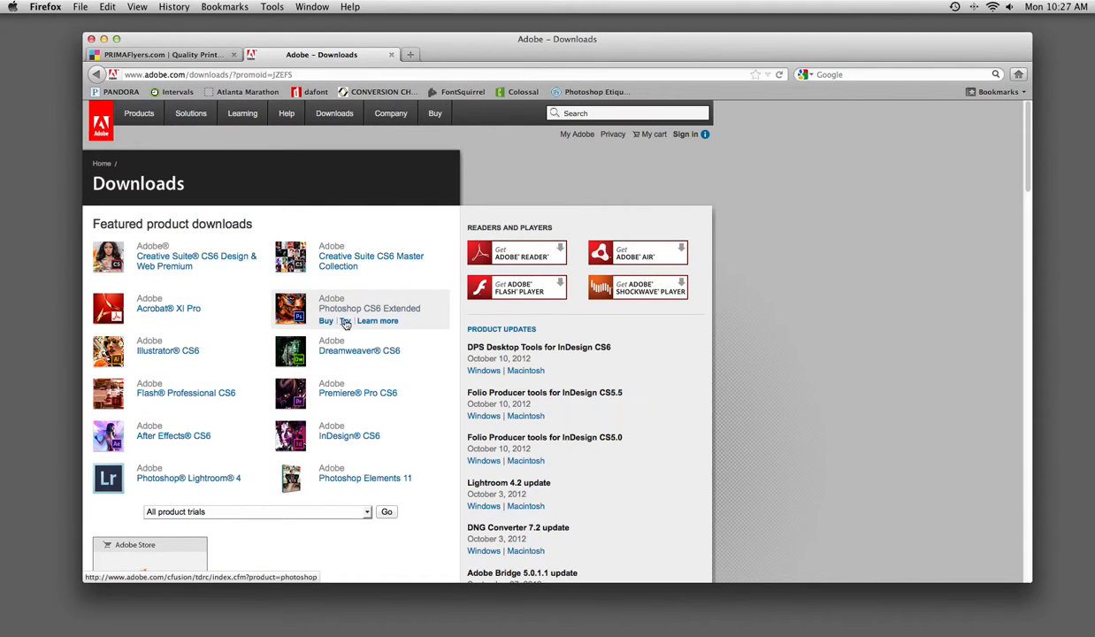
pyautogui.click(345, 323)
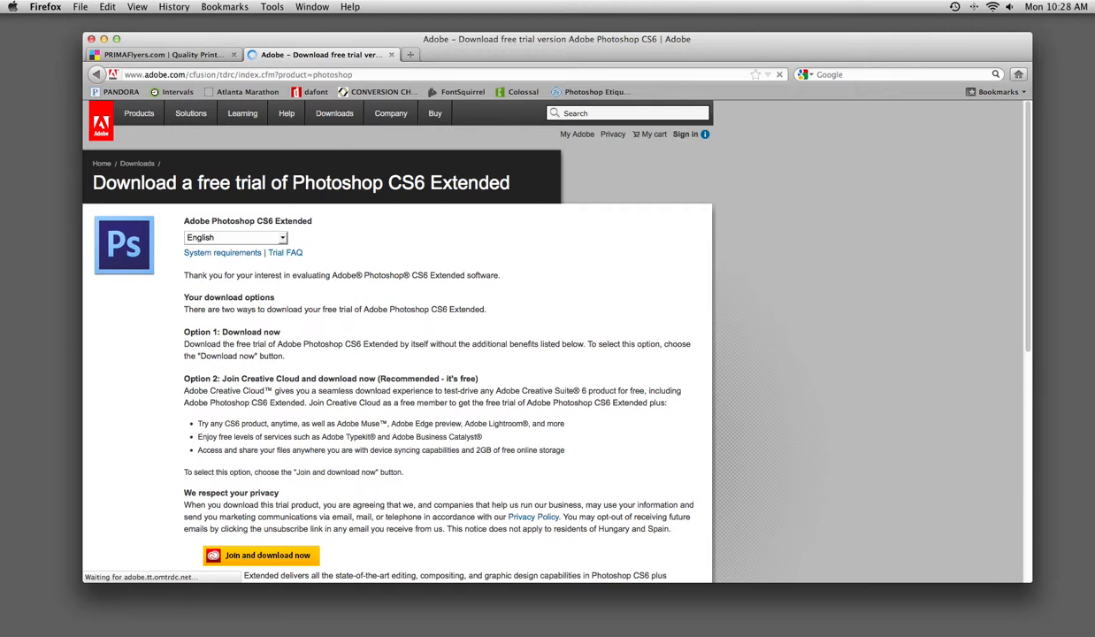
pyautogui.scroll(-5, 346, 394)
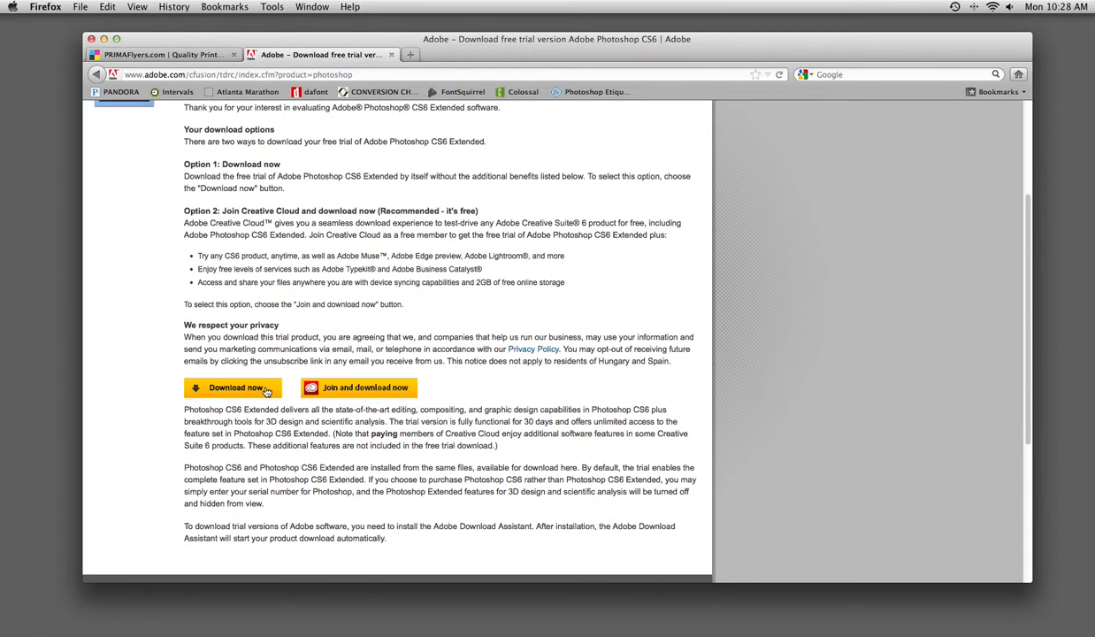
# Switch to Photoshop and start a new document named prima_example.
pyautogui.click(103, 39)
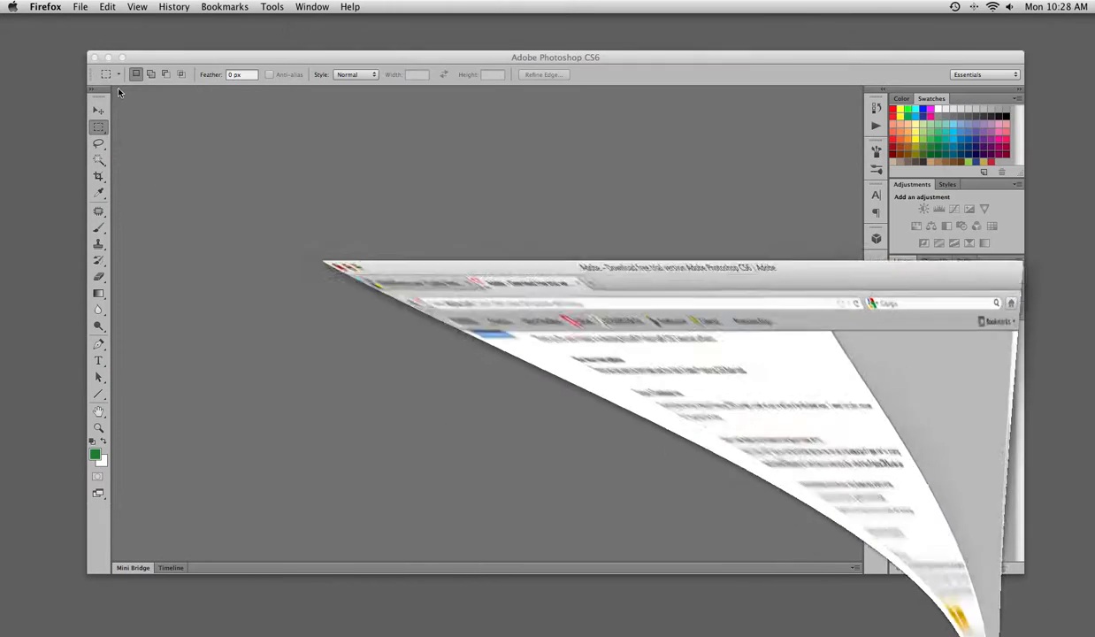
pyautogui.click(637, 477)
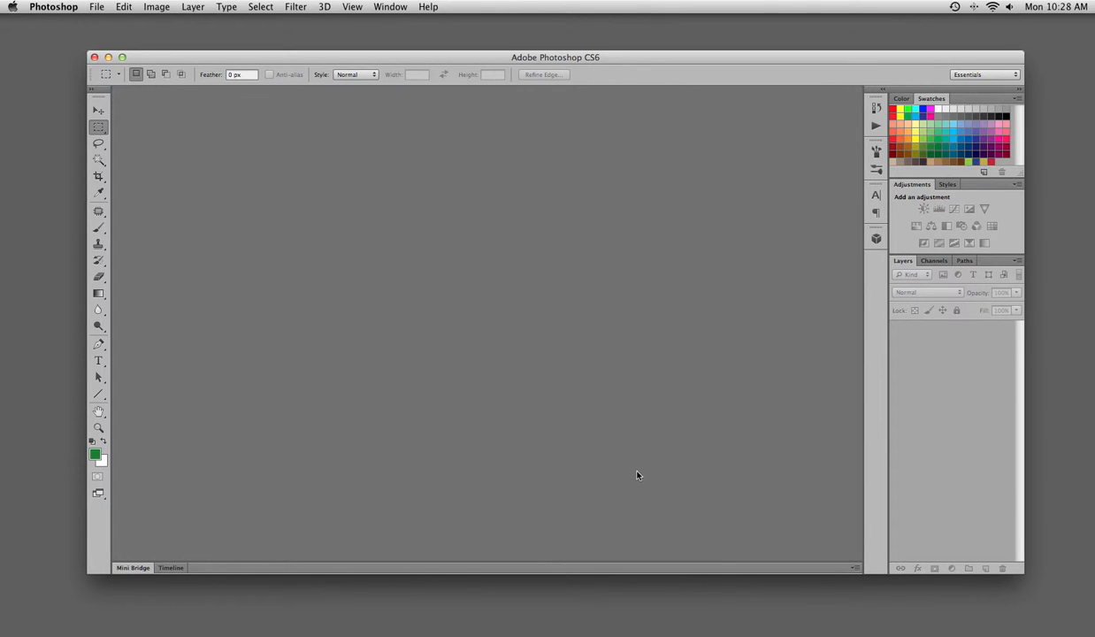
pyautogui.click(97, 6)
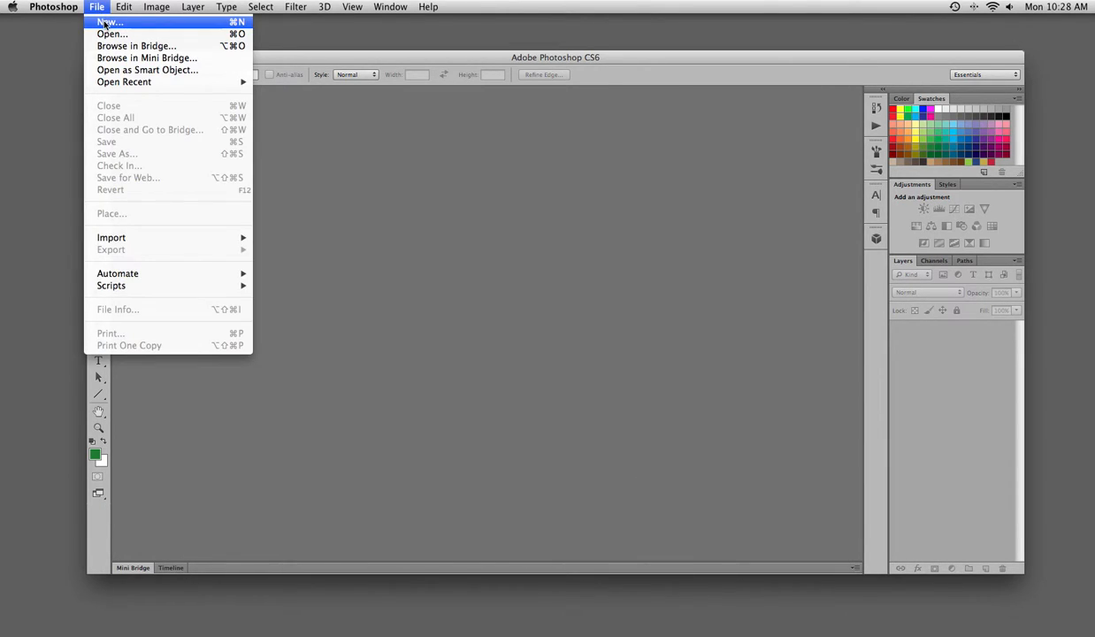
pyautogui.click(104, 22)
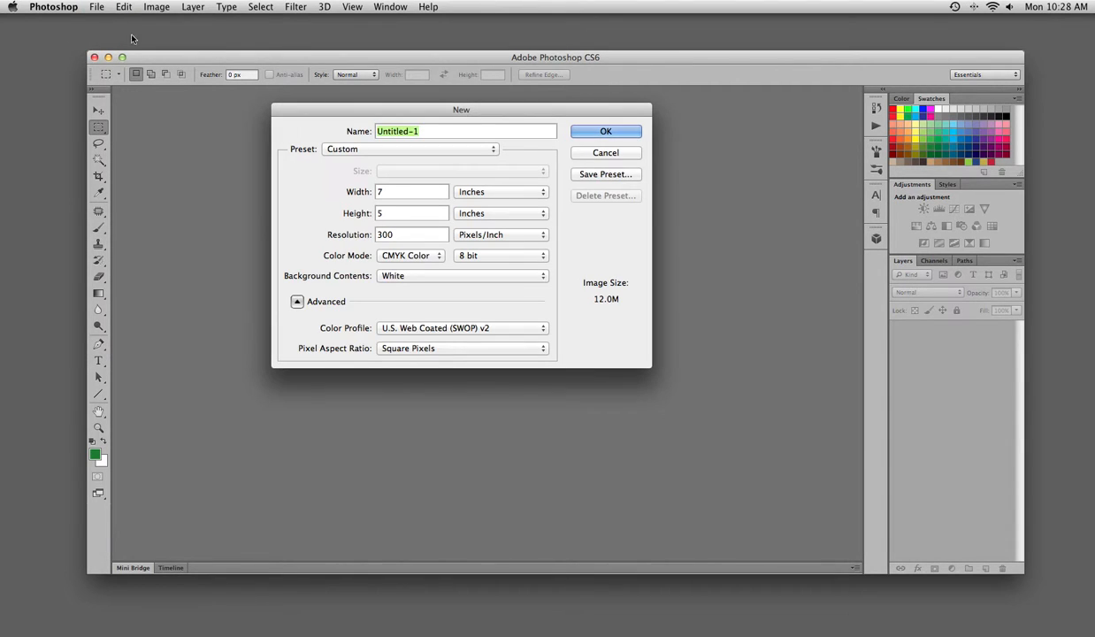
pyautogui.press('BackSpace')
pyautogui.write('prima_example')
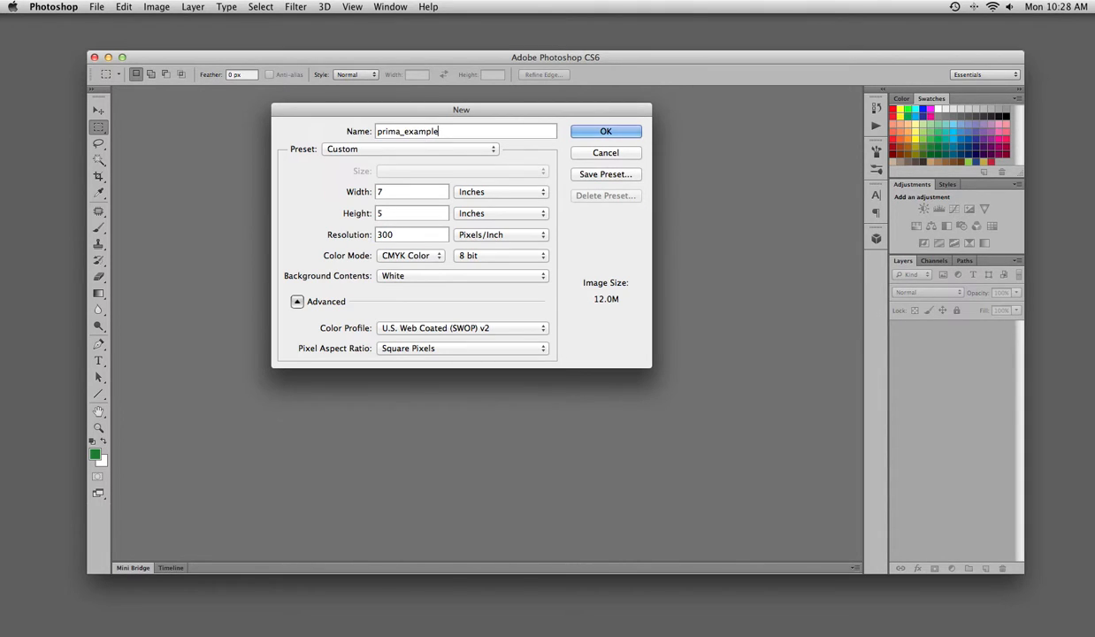
pyautogui.press('Tab')
# Create the document at 7 by 5 inches, 300 pixels/inch, in CMYK Color mode.
pyautogui.click(495, 192)
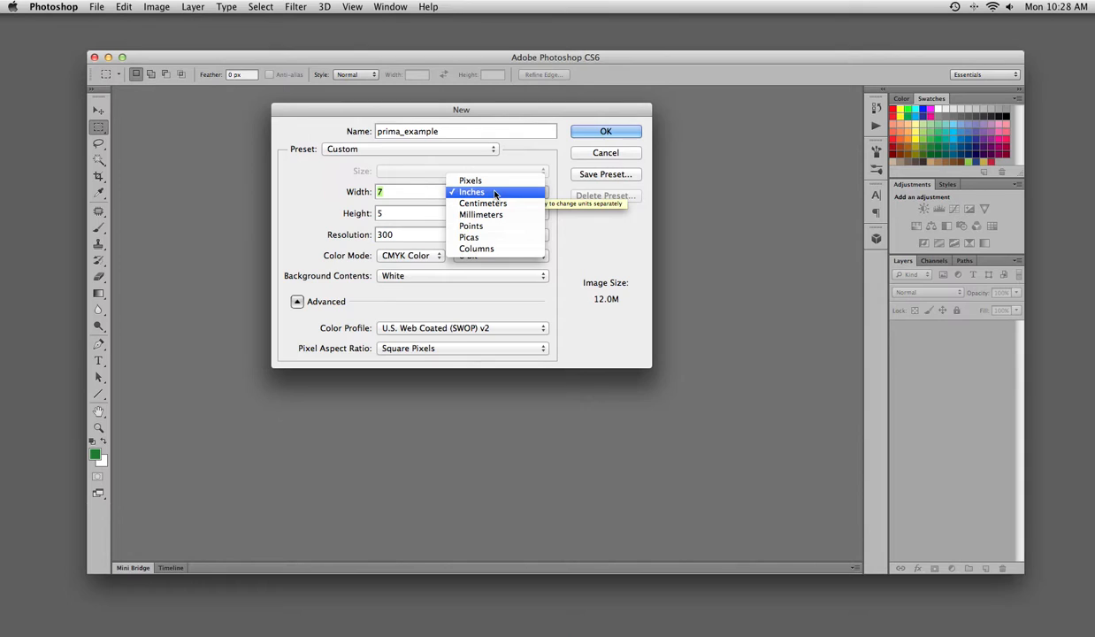
pyautogui.click(494, 192)
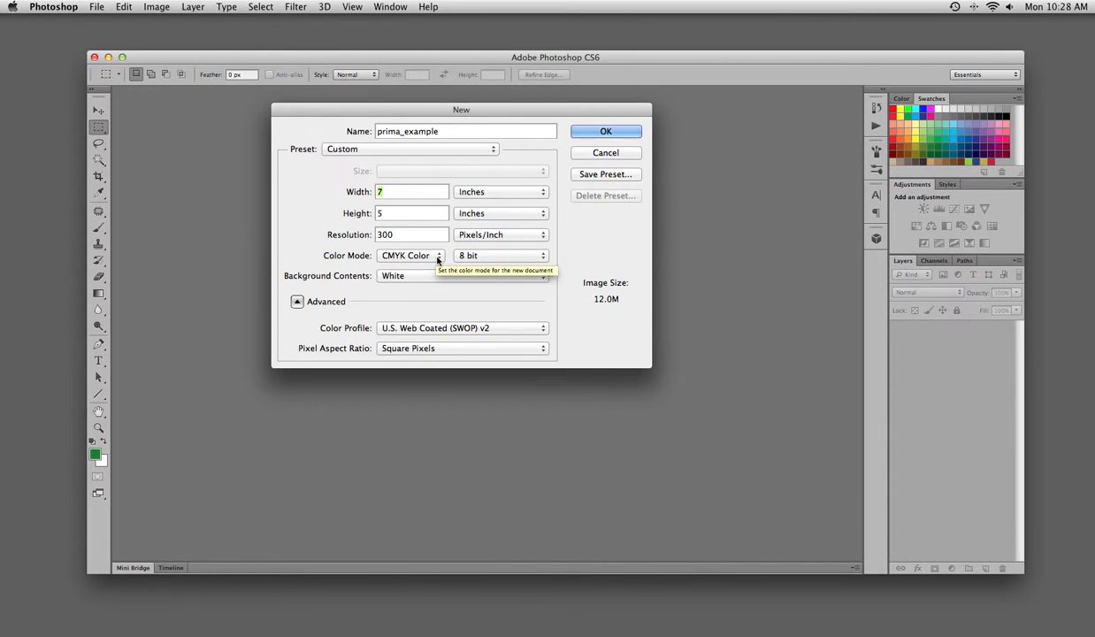
pyautogui.click(436, 257)
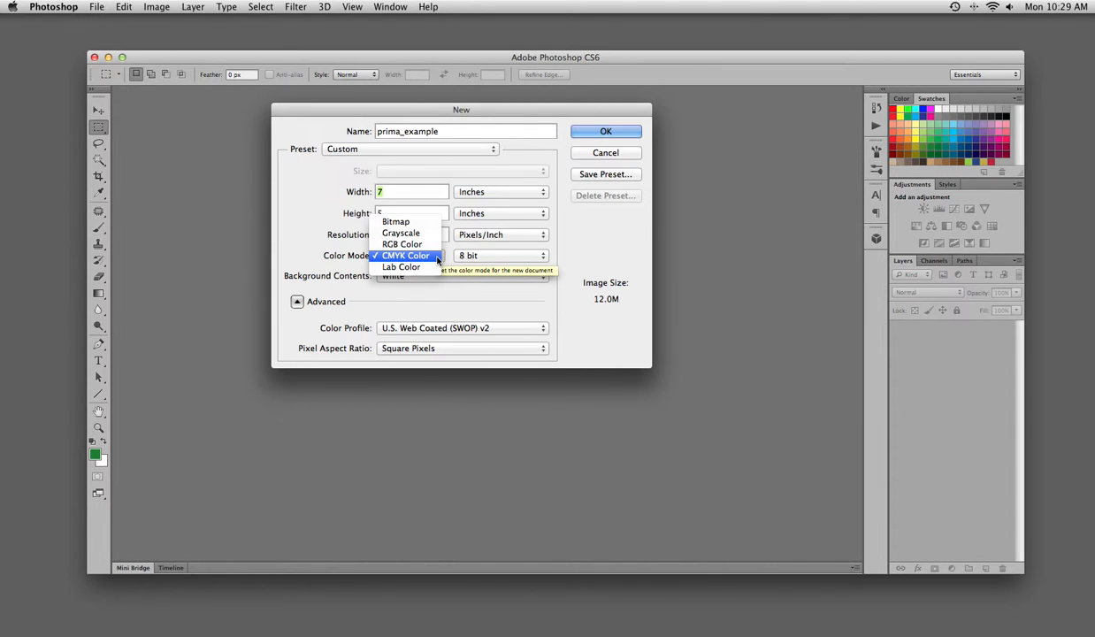
pyautogui.click(437, 257)
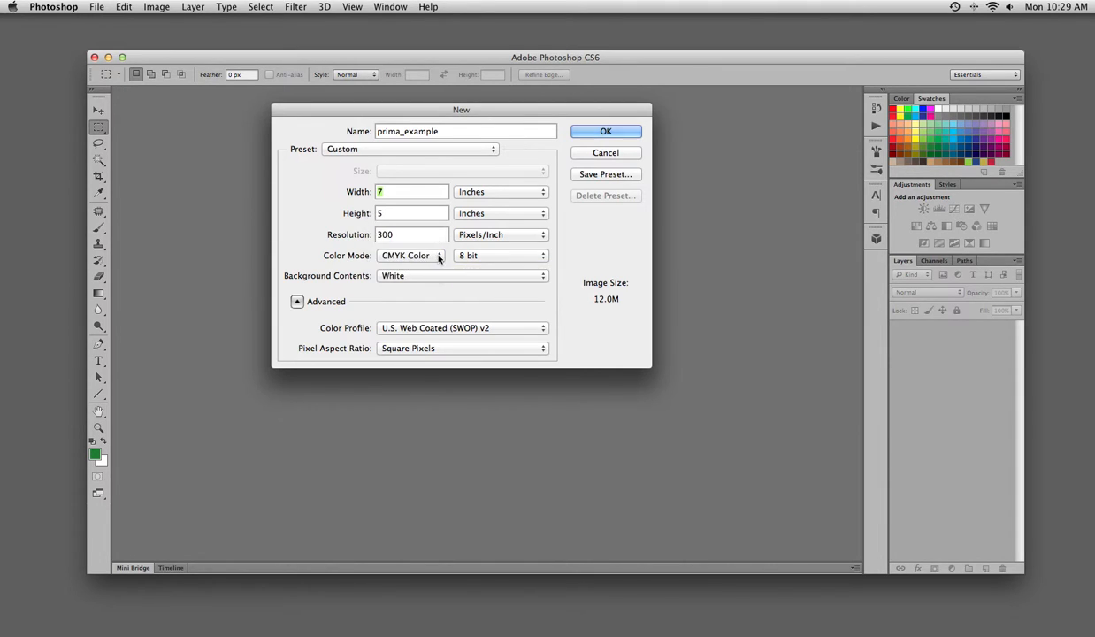
pyautogui.click(602, 131)
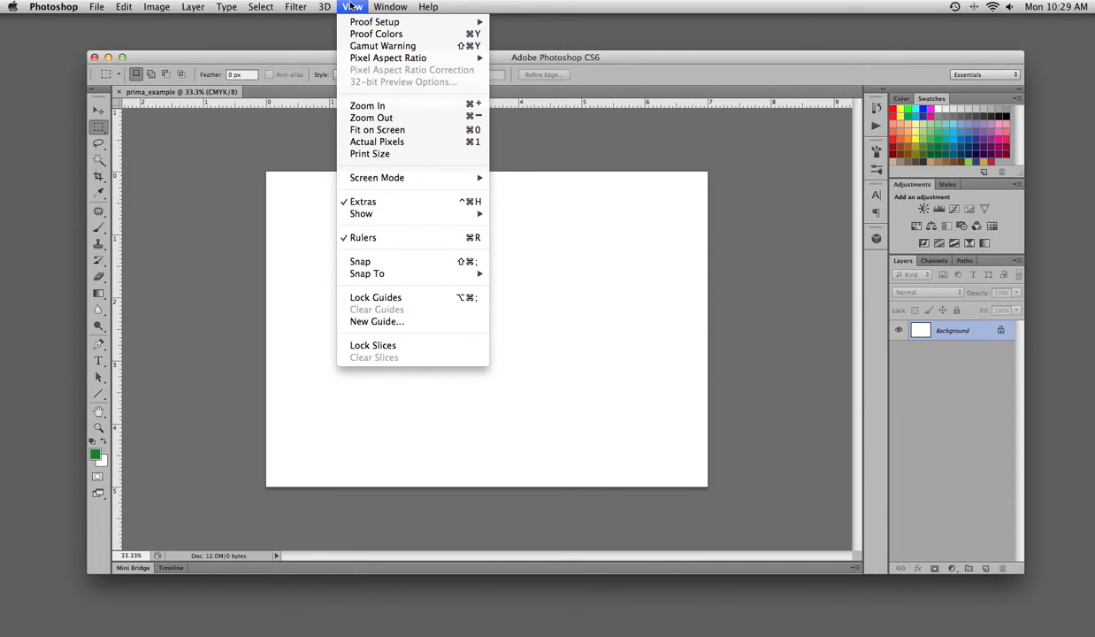
# Toggle the rulers off and on, and place four guides about 0.25 inch inside the canvas edges.
pyautogui.click(386, 238)
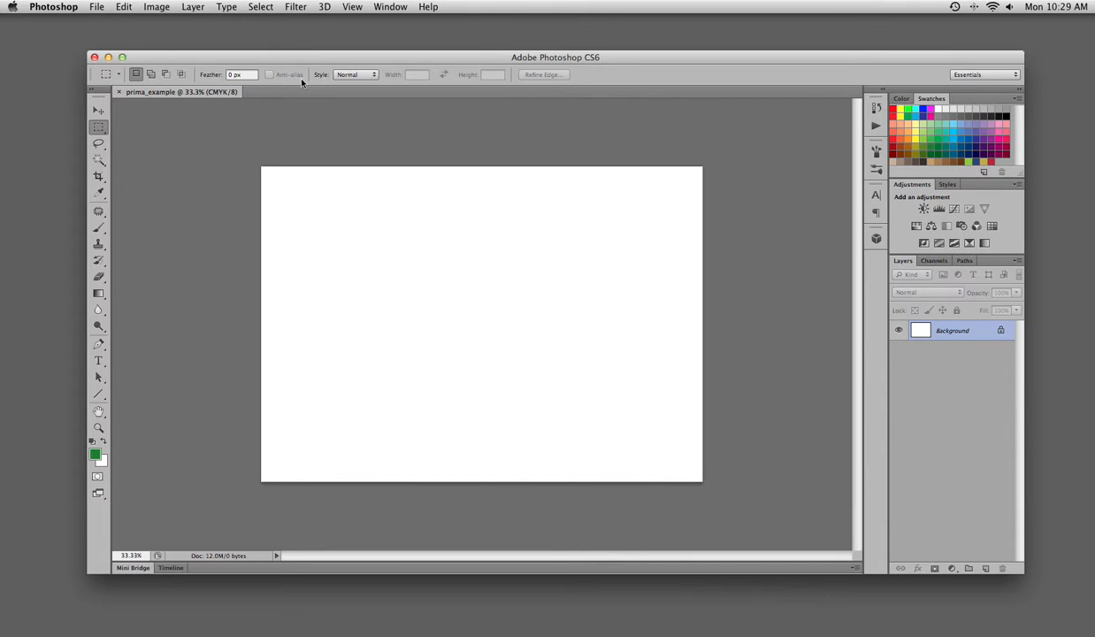
pyautogui.press('super+r')
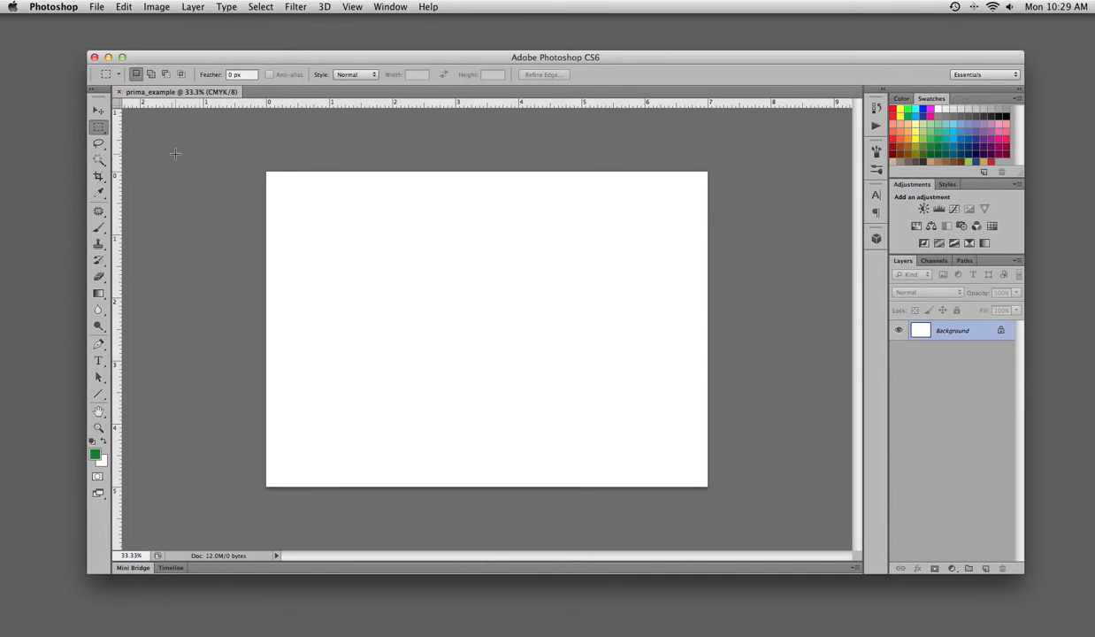
pyautogui.moveTo(115, 208); pyautogui.dragTo(283, 208)
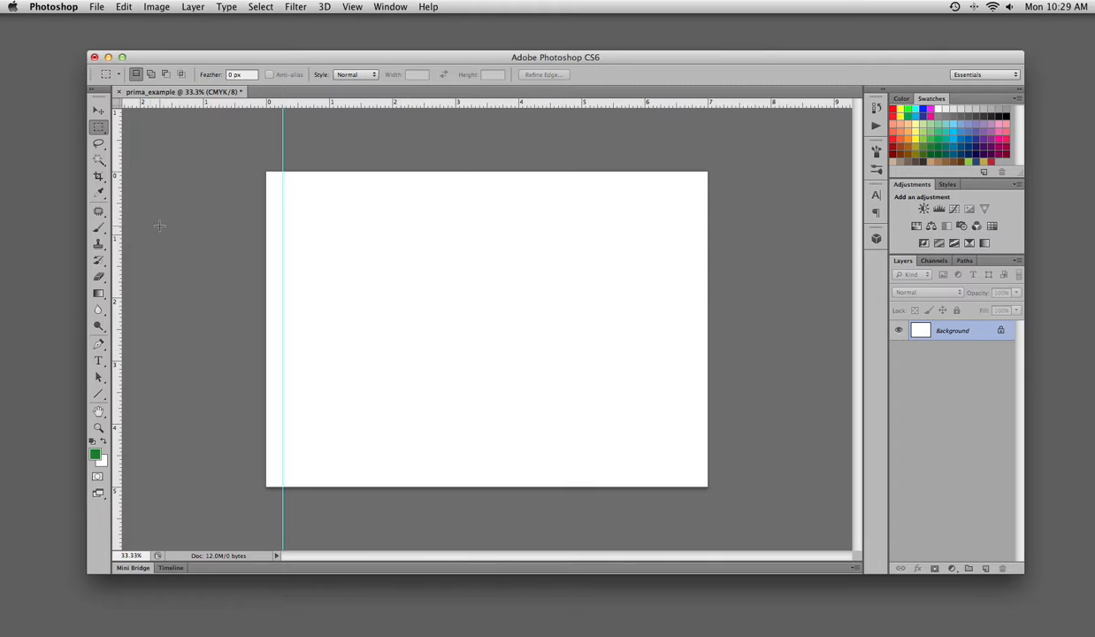
pyautogui.moveTo(121, 236); pyautogui.dragTo(692, 232)
pyautogui.moveTo(461, 106); pyautogui.dragTo(459, 189)
pyautogui.moveTo(368, 103); pyautogui.dragTo(386, 472)
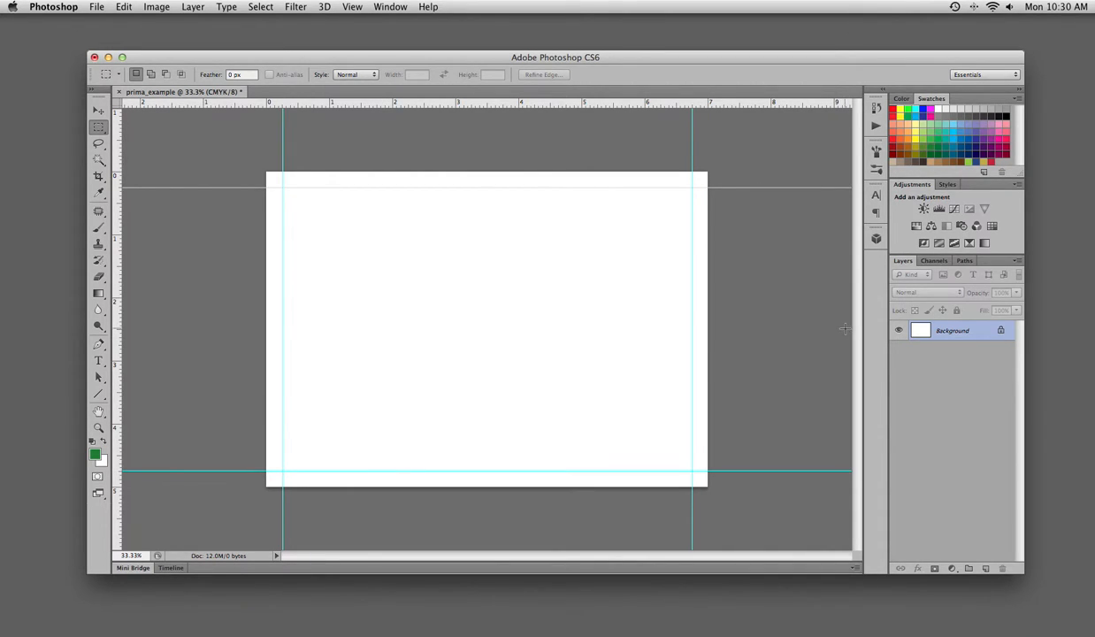
# Open prima_example1.psd from the PSD folder and show its PICTURE layer.
pyautogui.click(98, 7)
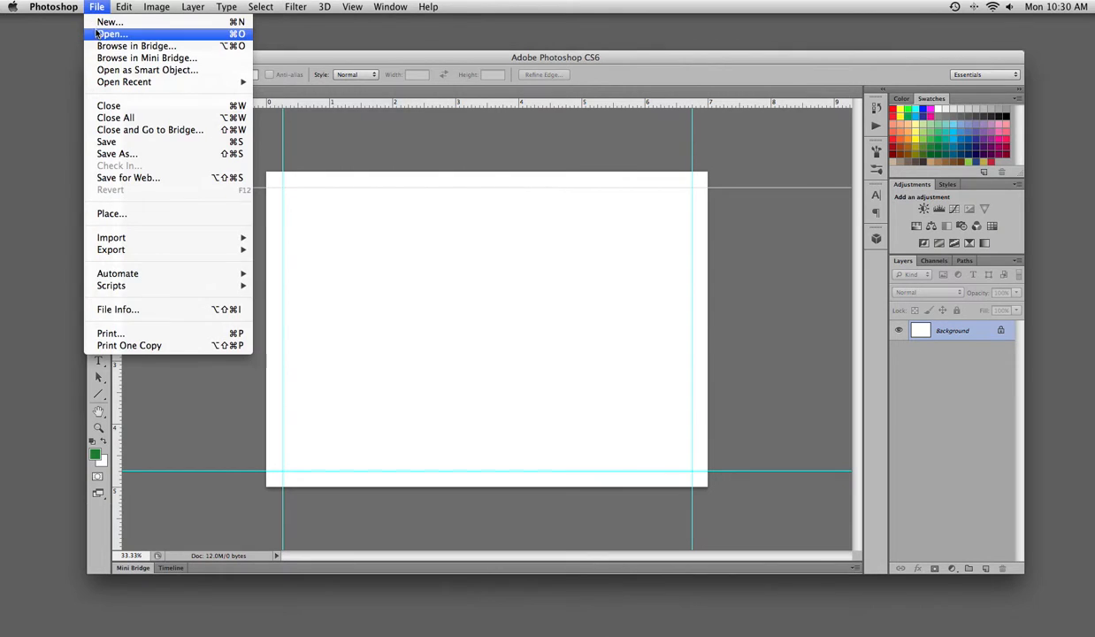
pyautogui.click(99, 33)
pyautogui.click(700, 207)
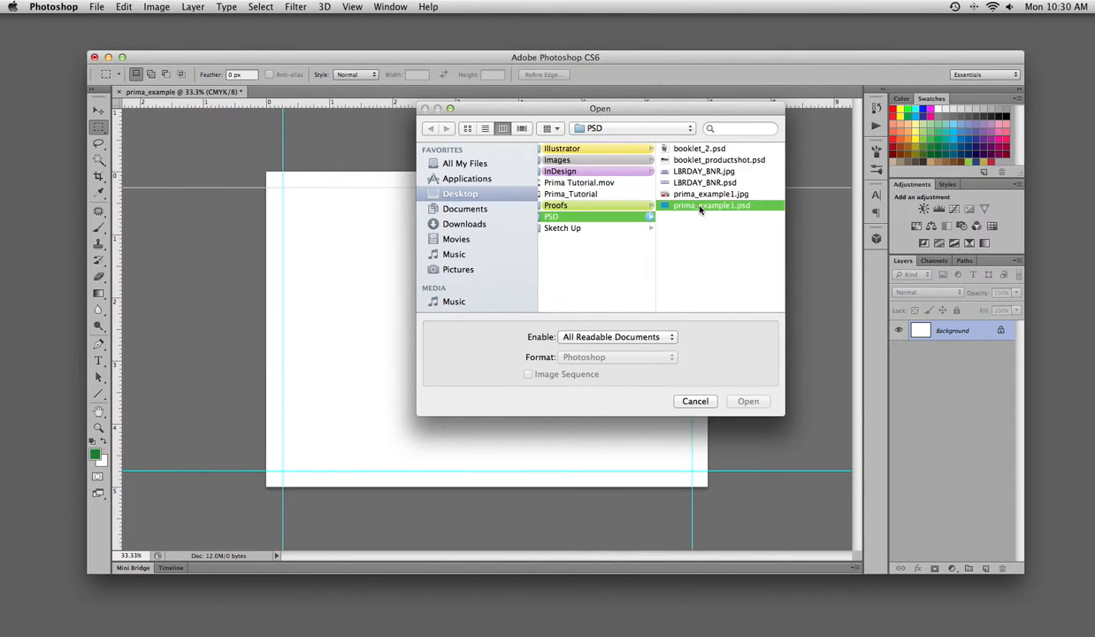
pyautogui.doubleClick(700, 206)
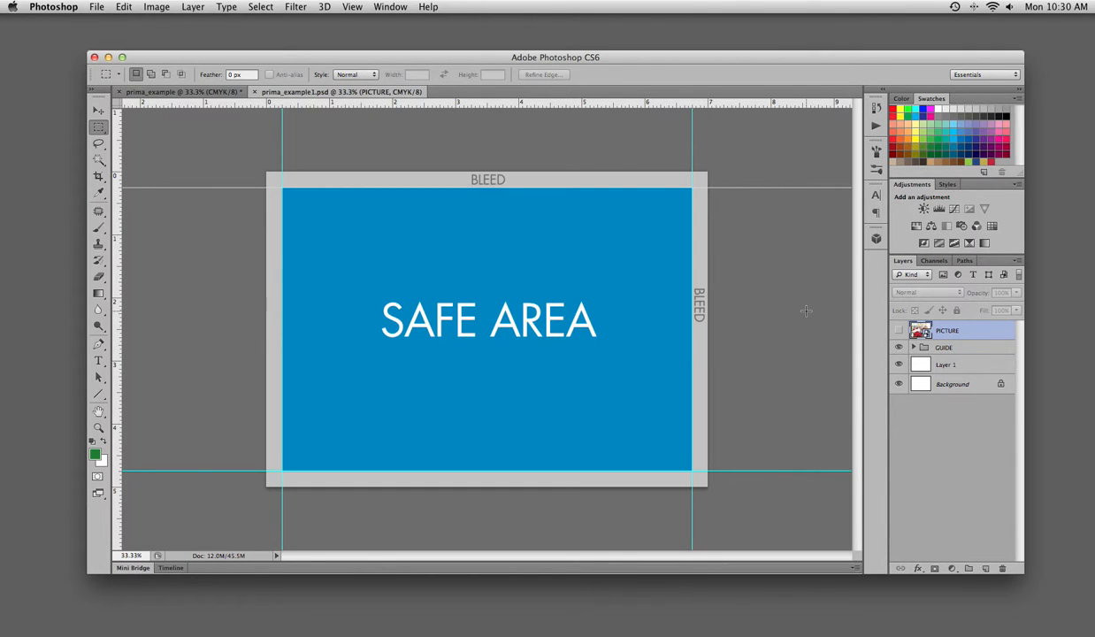
pyautogui.click(899, 332)
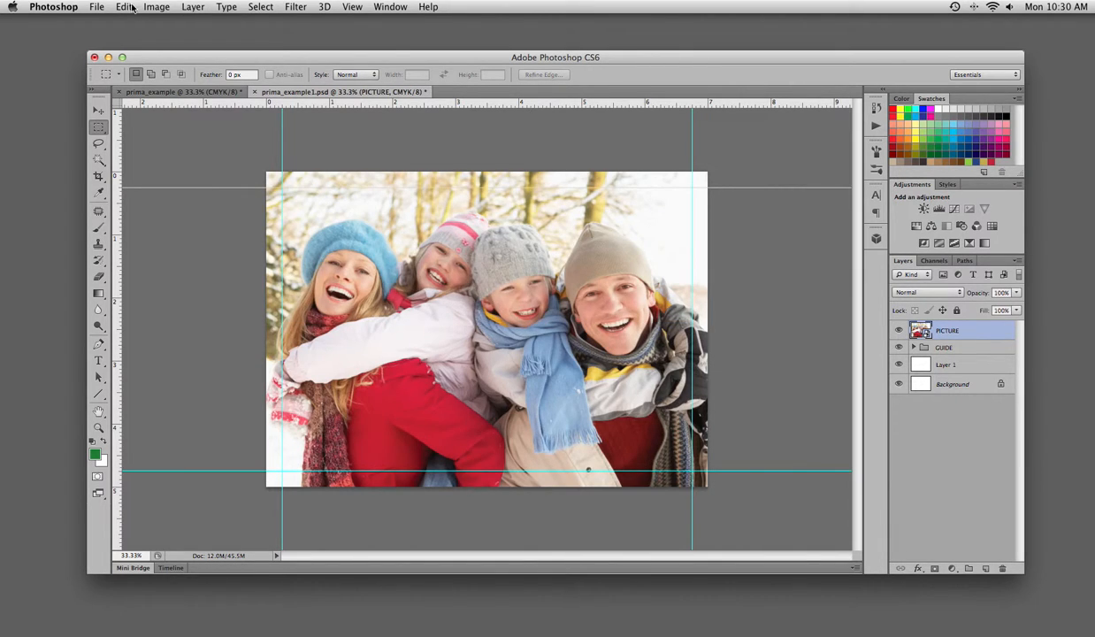
# Save a JPEG copy as prima_example1.jpg in the PSD folder, replacing the existing file, at Maximum quality 12 with Baseline ("Standard") format.
pyautogui.click(101, 7)
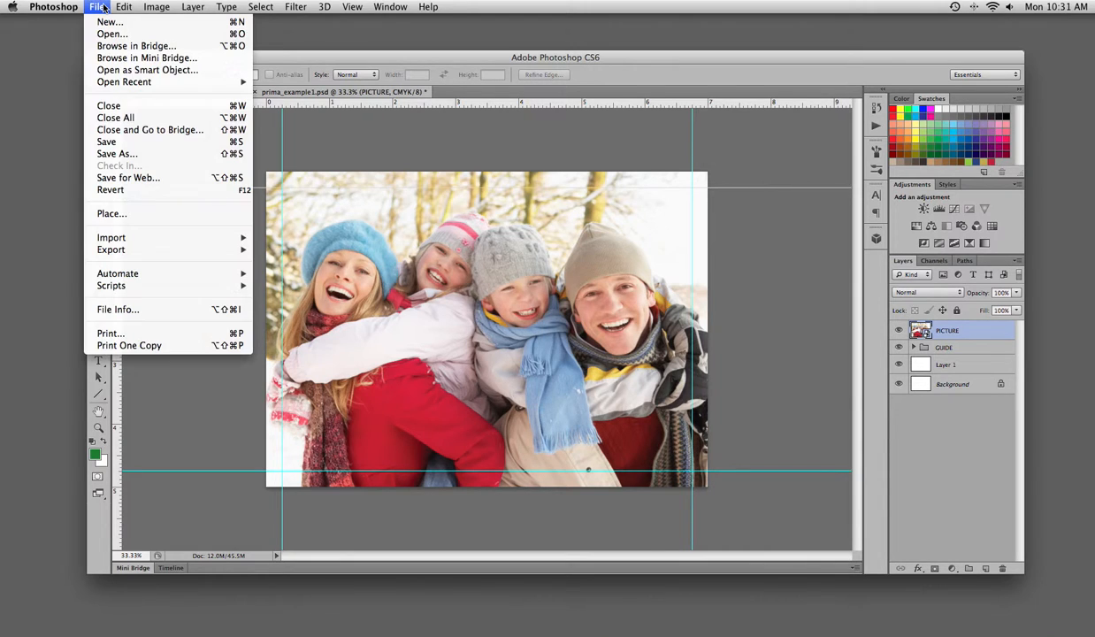
pyautogui.click(124, 156)
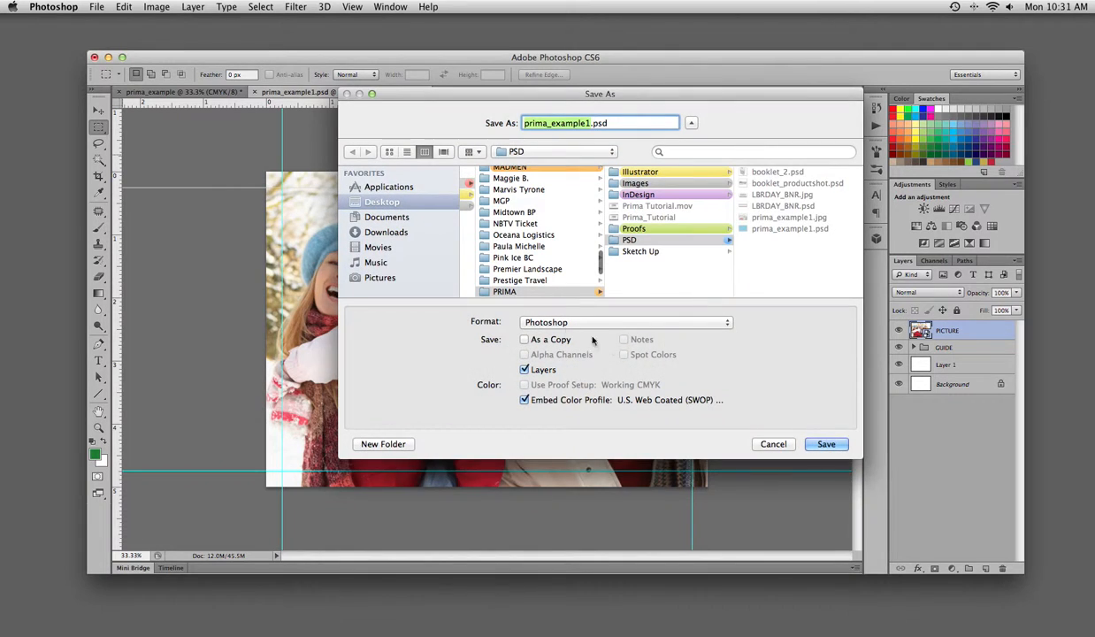
pyautogui.click(668, 326)
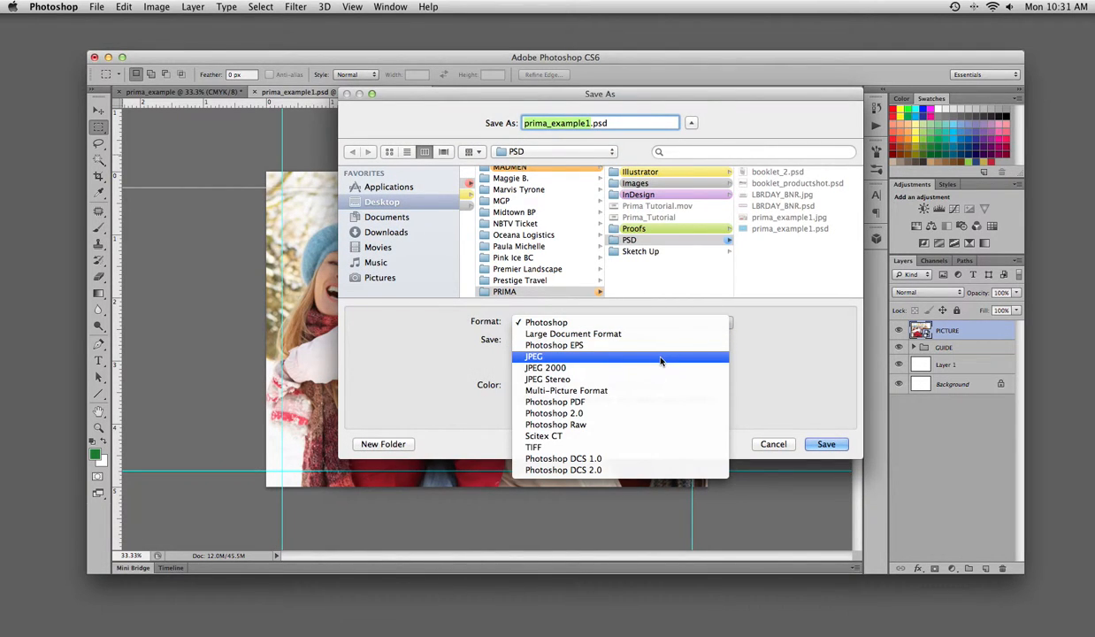
pyautogui.click(660, 358)
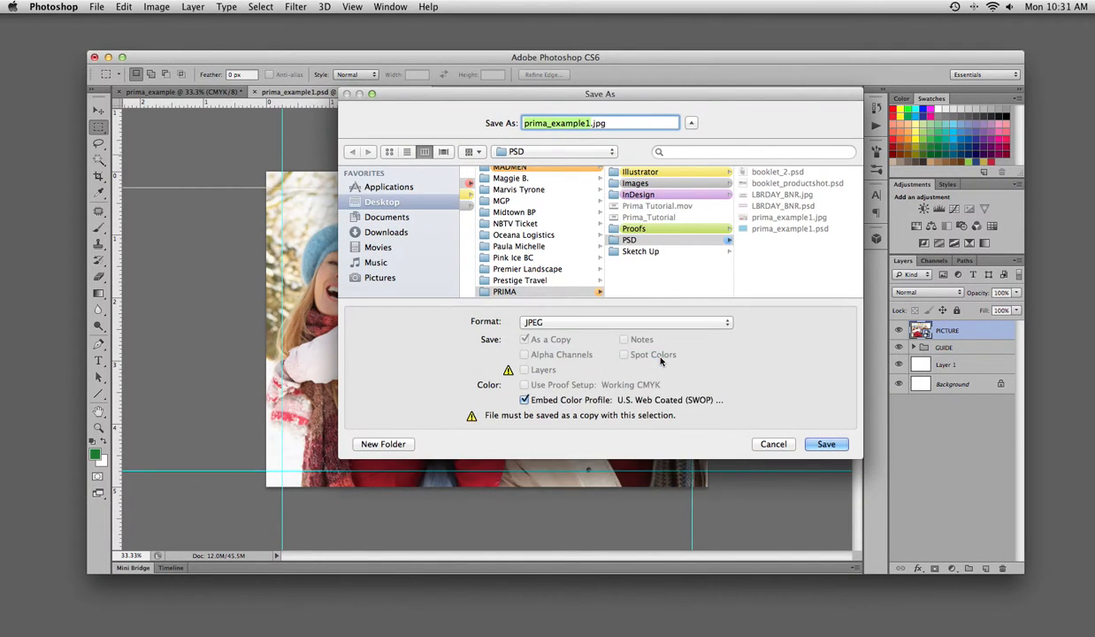
pyautogui.click(815, 448)
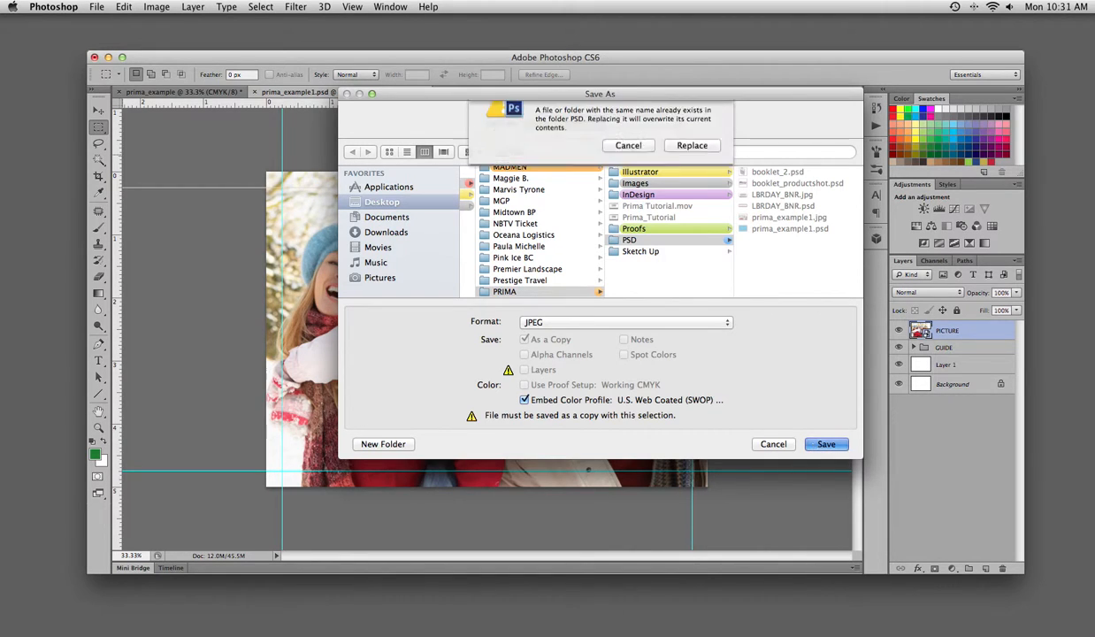
pyautogui.click(671, 176)
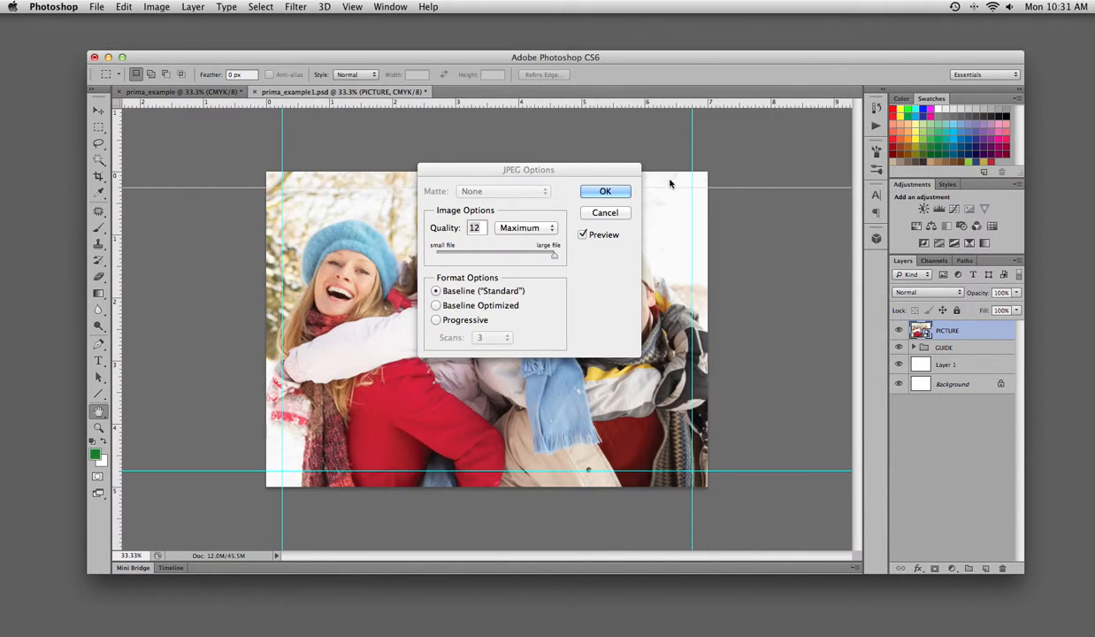
pyautogui.click(605, 192)
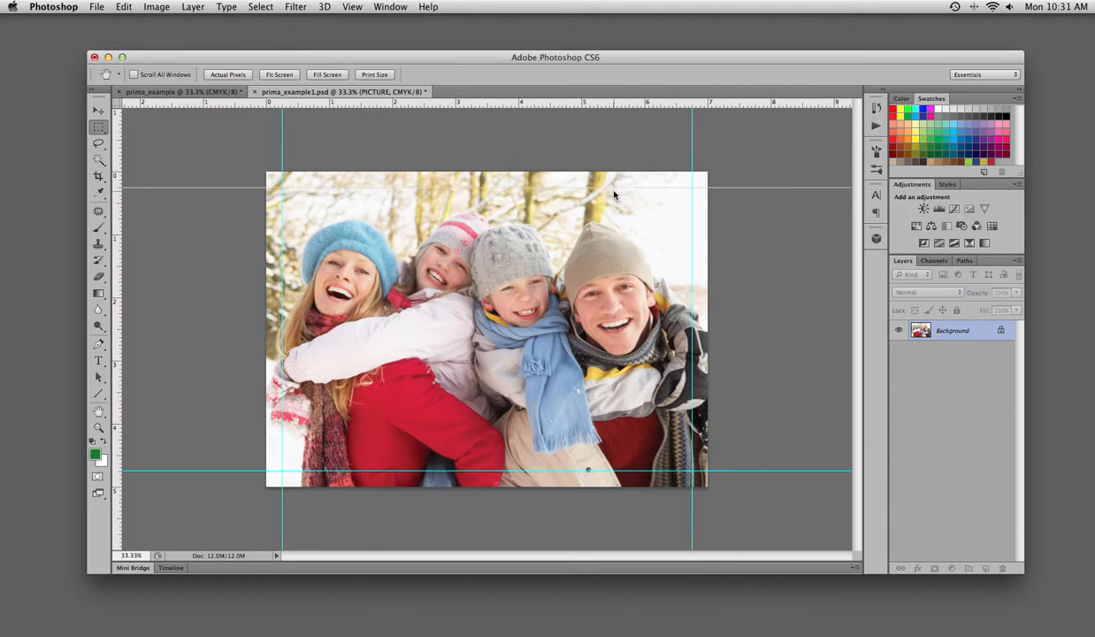
# Switch to the PRIMAFlyers site in Firefox and open the 250 Same Day 4 x 6 Flyers product from the 4x6 flyers list.
pyautogui.click(107, 57)
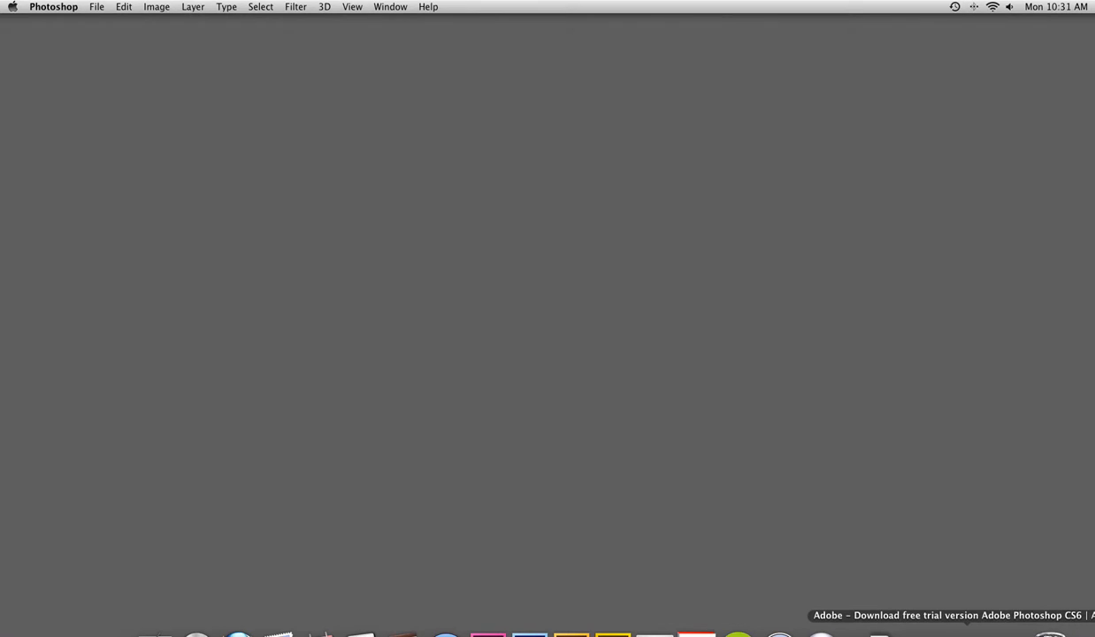
pyautogui.click(954, 629)
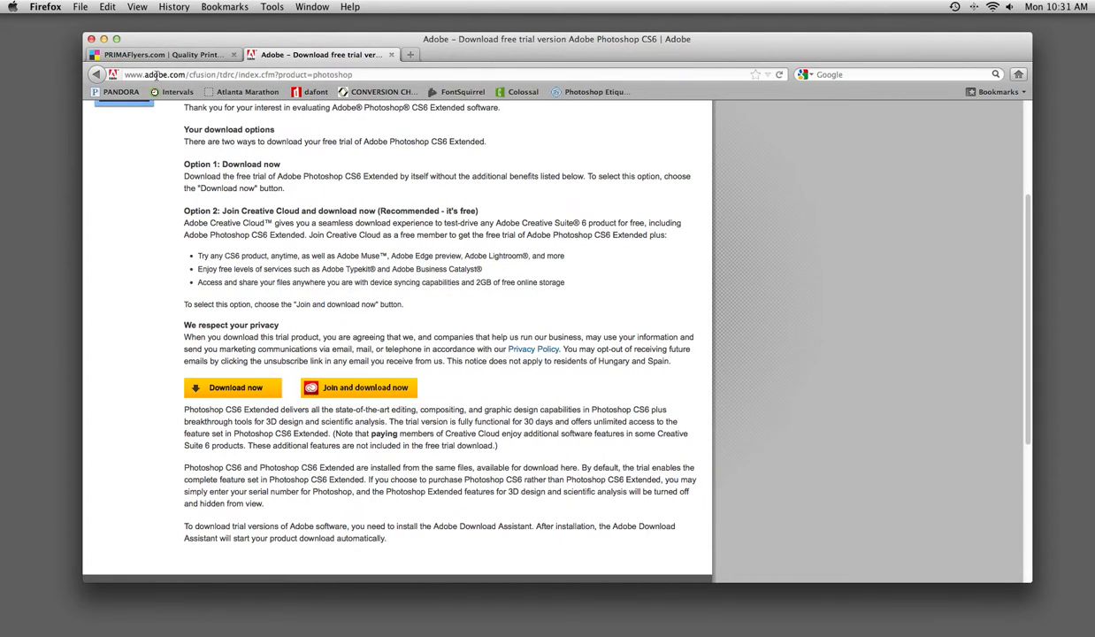
pyautogui.click(143, 54)
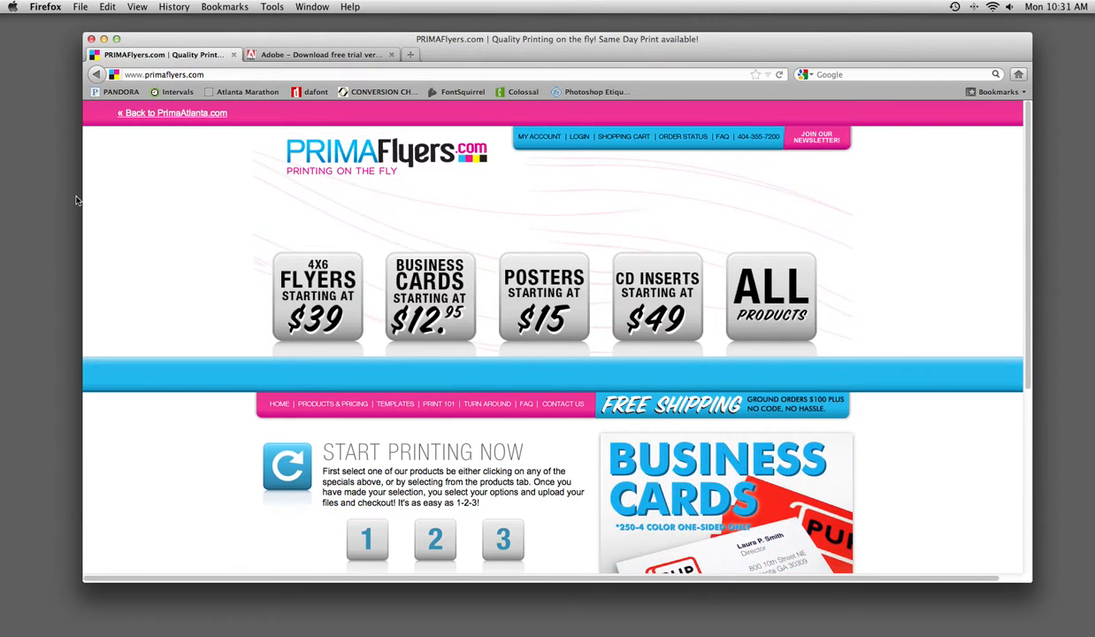
pyautogui.click(287, 264)
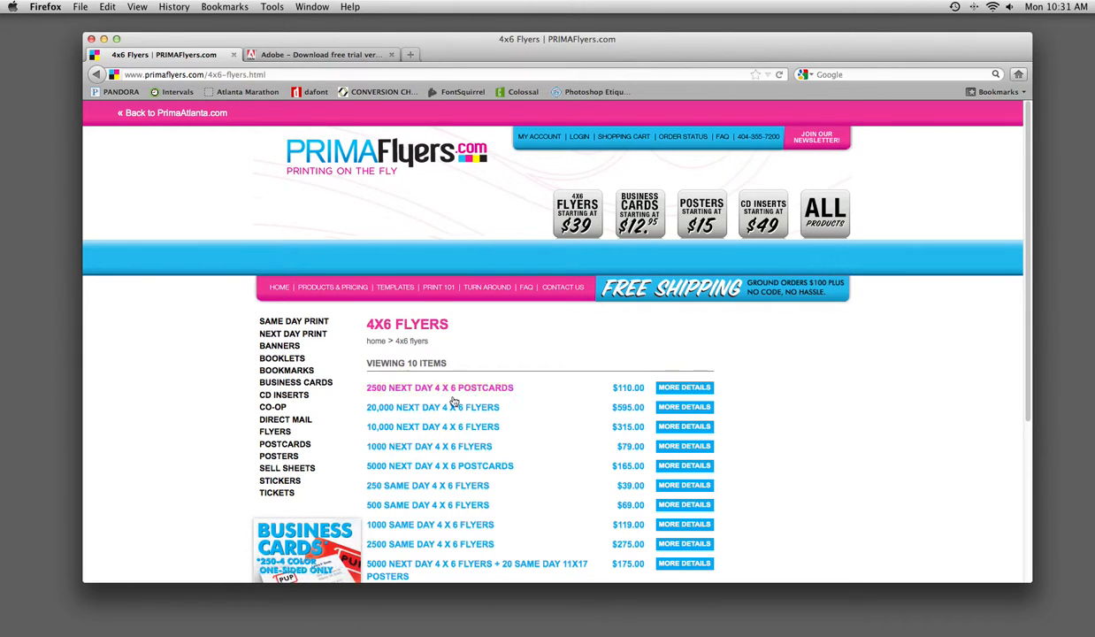
pyautogui.scroll(-2, 563, 407)
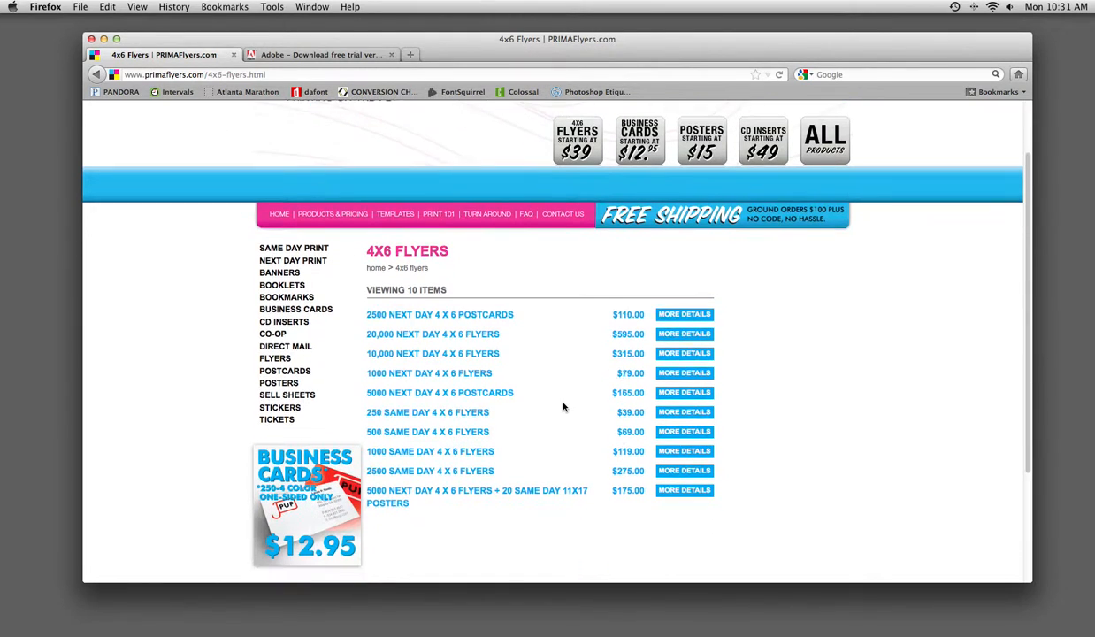
pyautogui.click(484, 412)
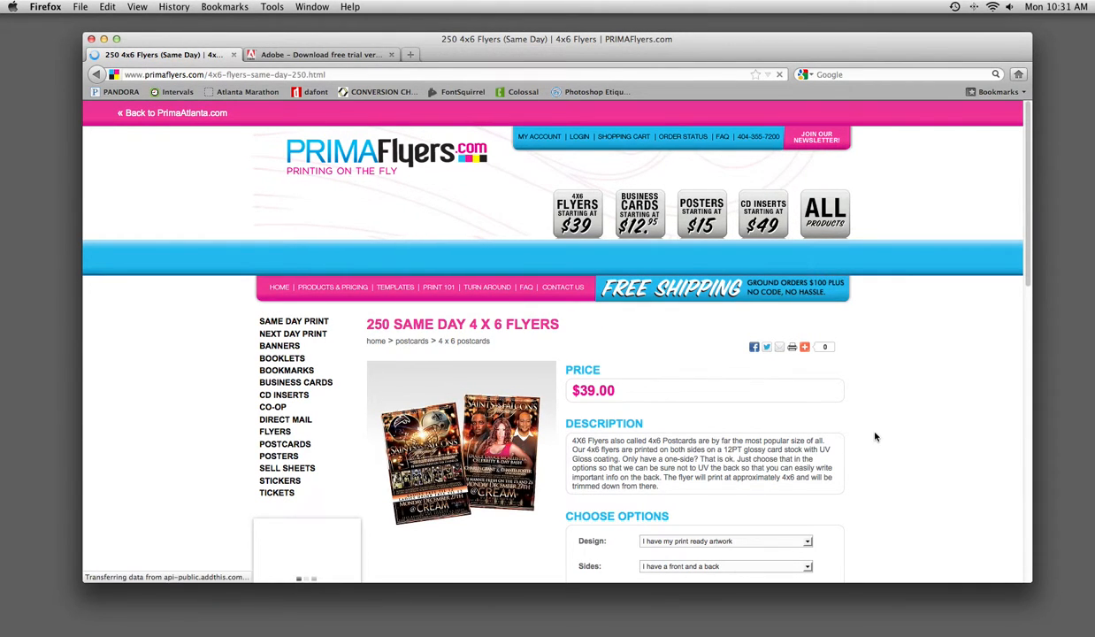
# Attach prima_example1.jpg from the PSD folder as the front artwork file for the flyer order.
pyautogui.scroll(-2, 878, 441)
pyautogui.scroll(-3, 878, 441)
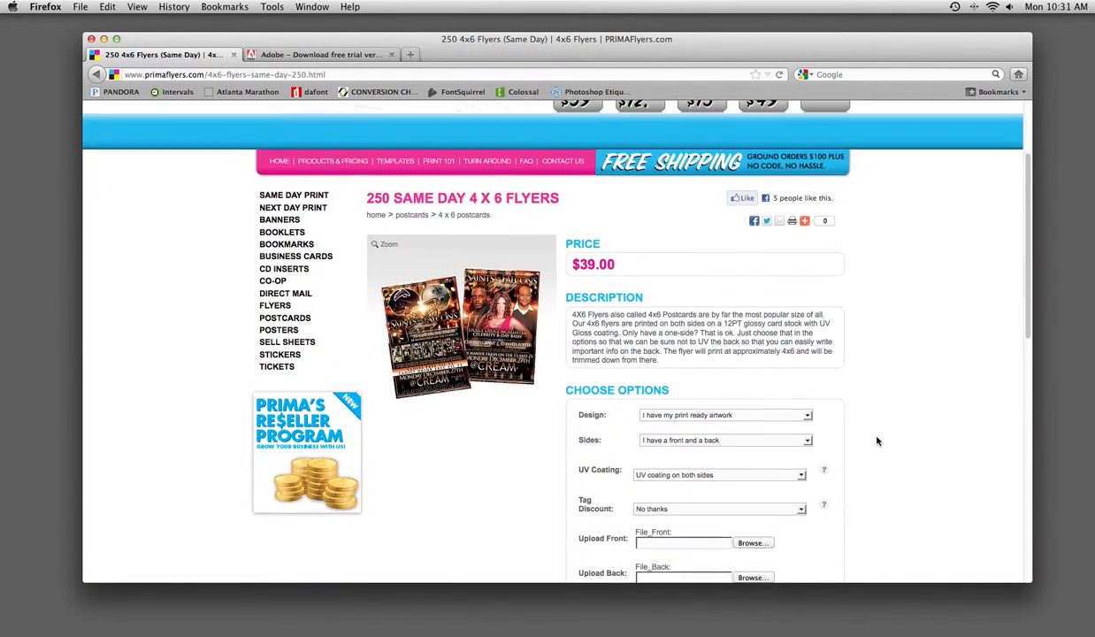
pyautogui.scroll(-1, 878, 440)
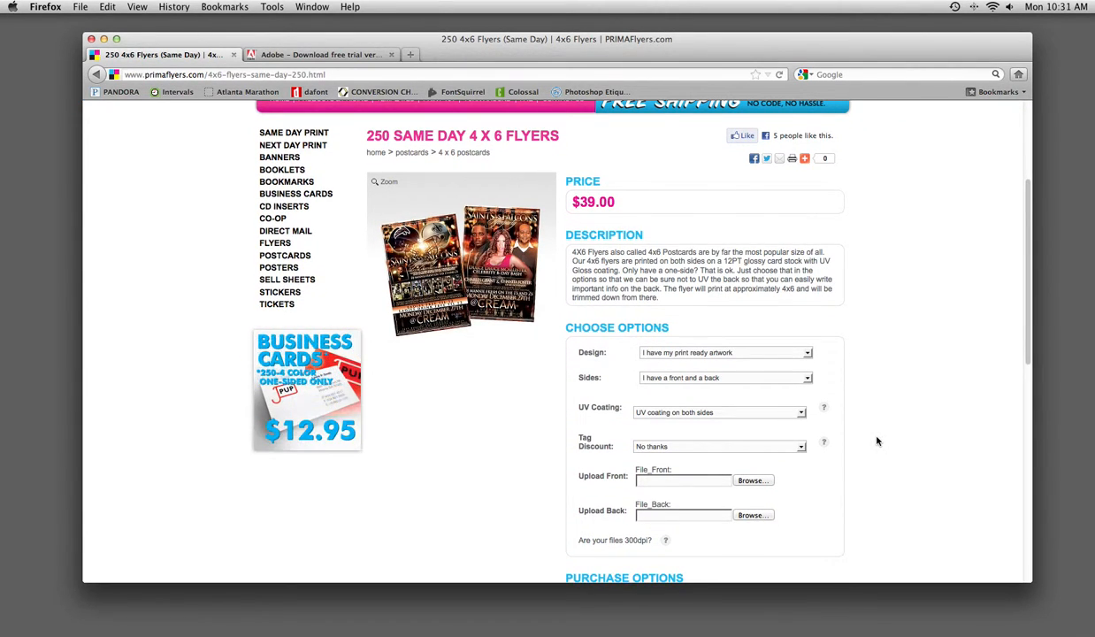
pyautogui.scroll(-2, 877, 440)
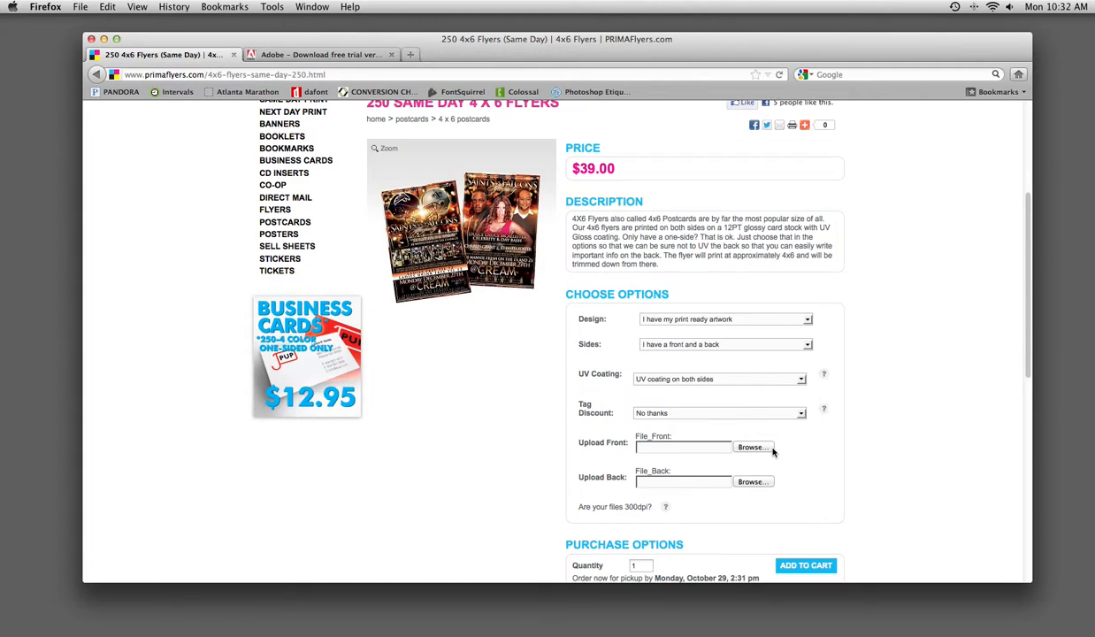
pyautogui.click(770, 421)
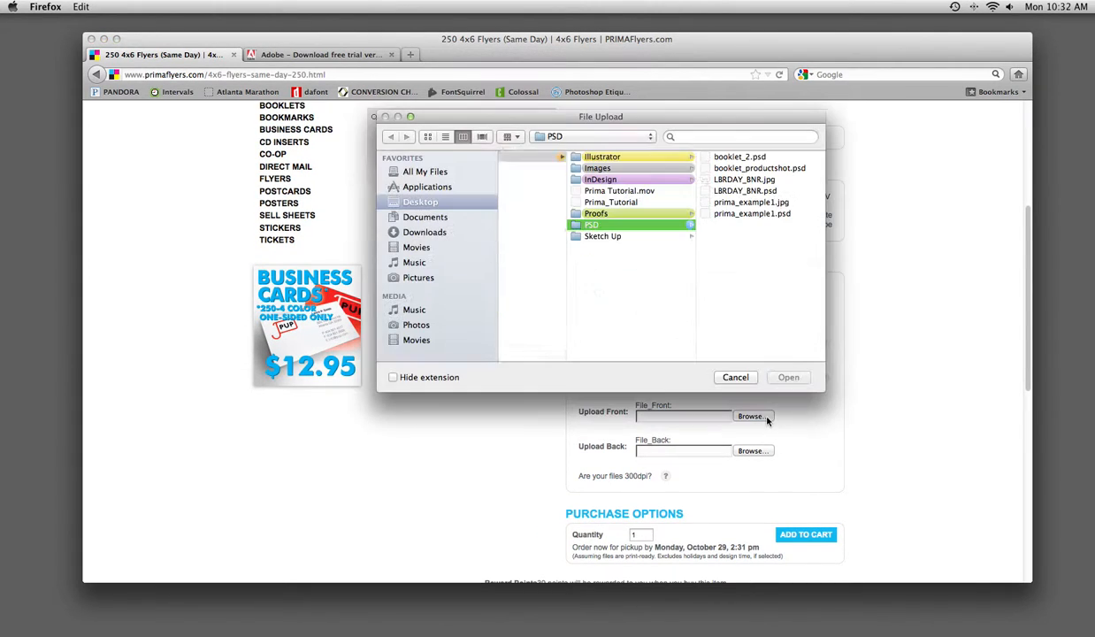
pyautogui.click(727, 205)
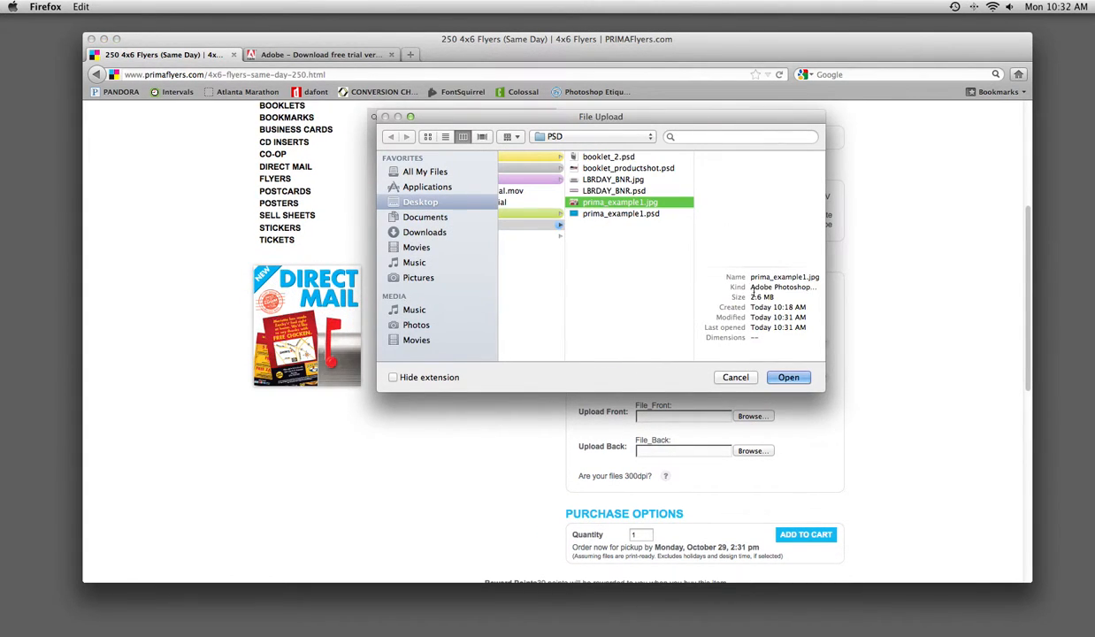
pyautogui.click(787, 378)
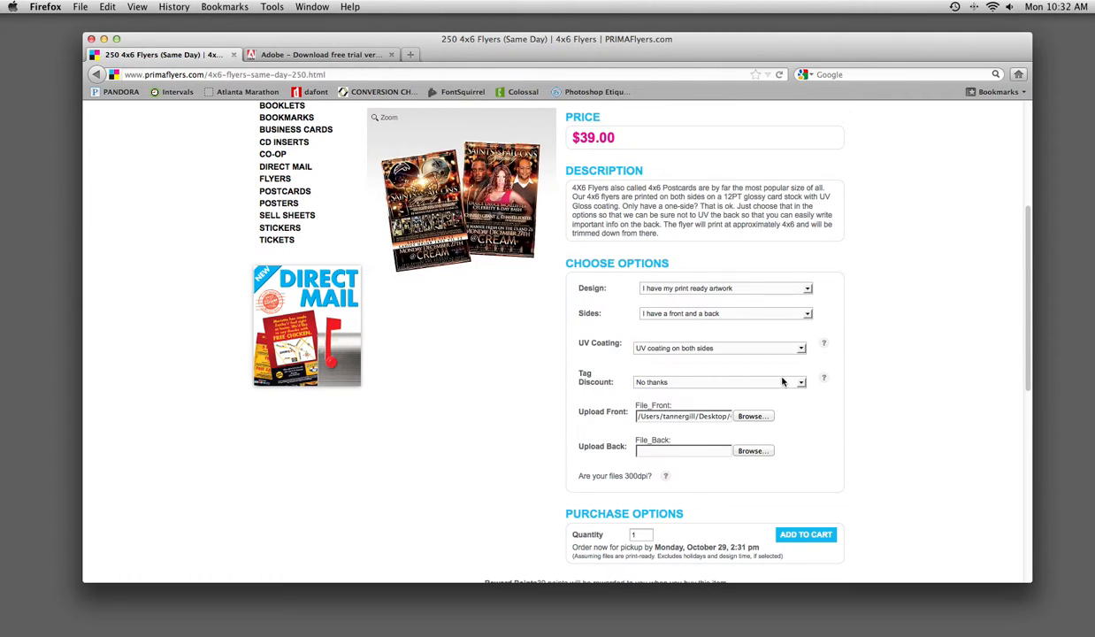
# Add the flyers to the cart and review the shopping cart down to the checkout options.
pyautogui.click(806, 536)
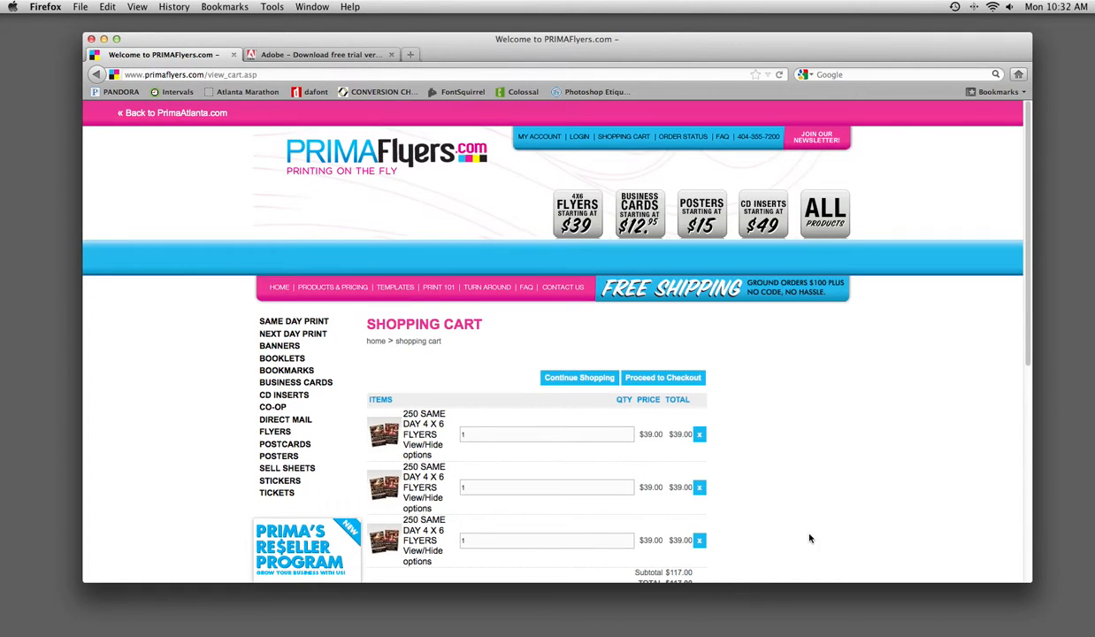
pyautogui.scroll(-3, 809, 538)
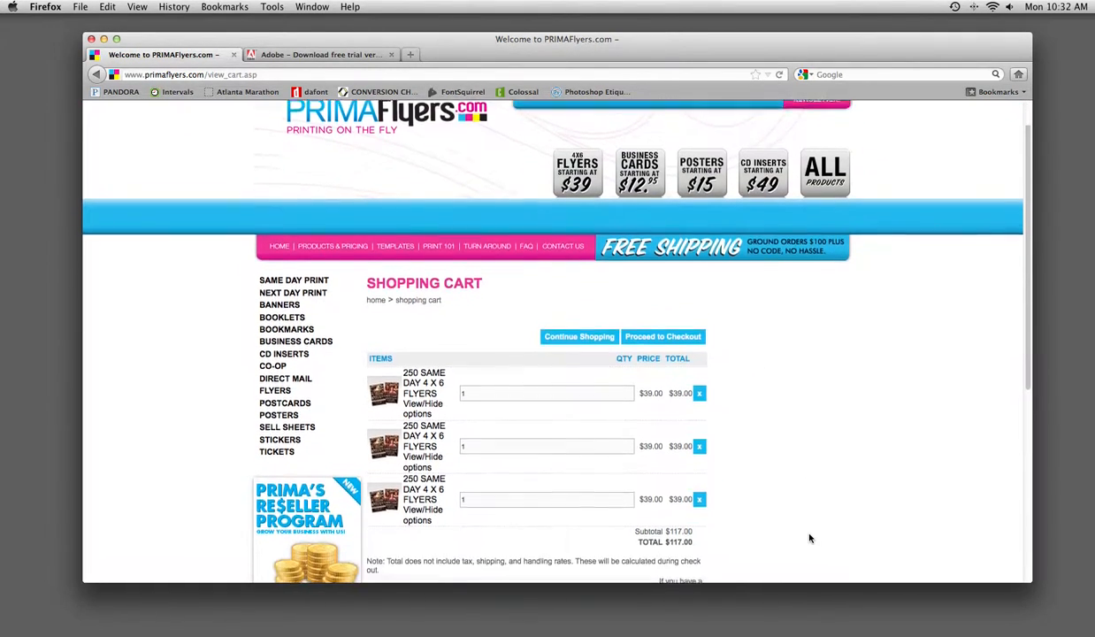
pyautogui.scroll(-2, 809, 538)
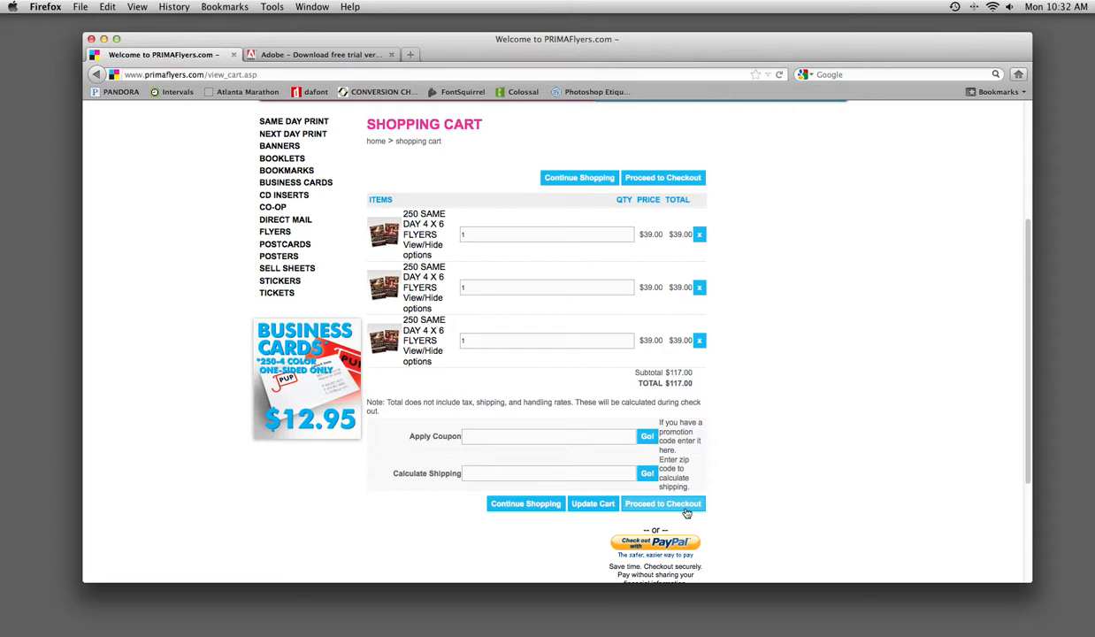
pyautogui.moveTo(715, 635)
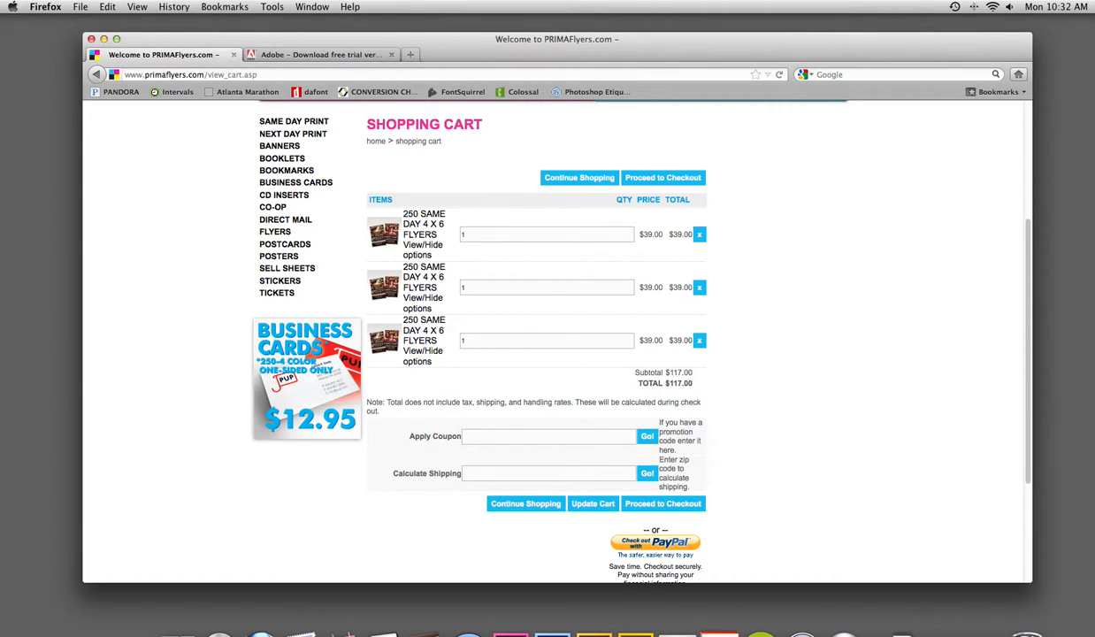